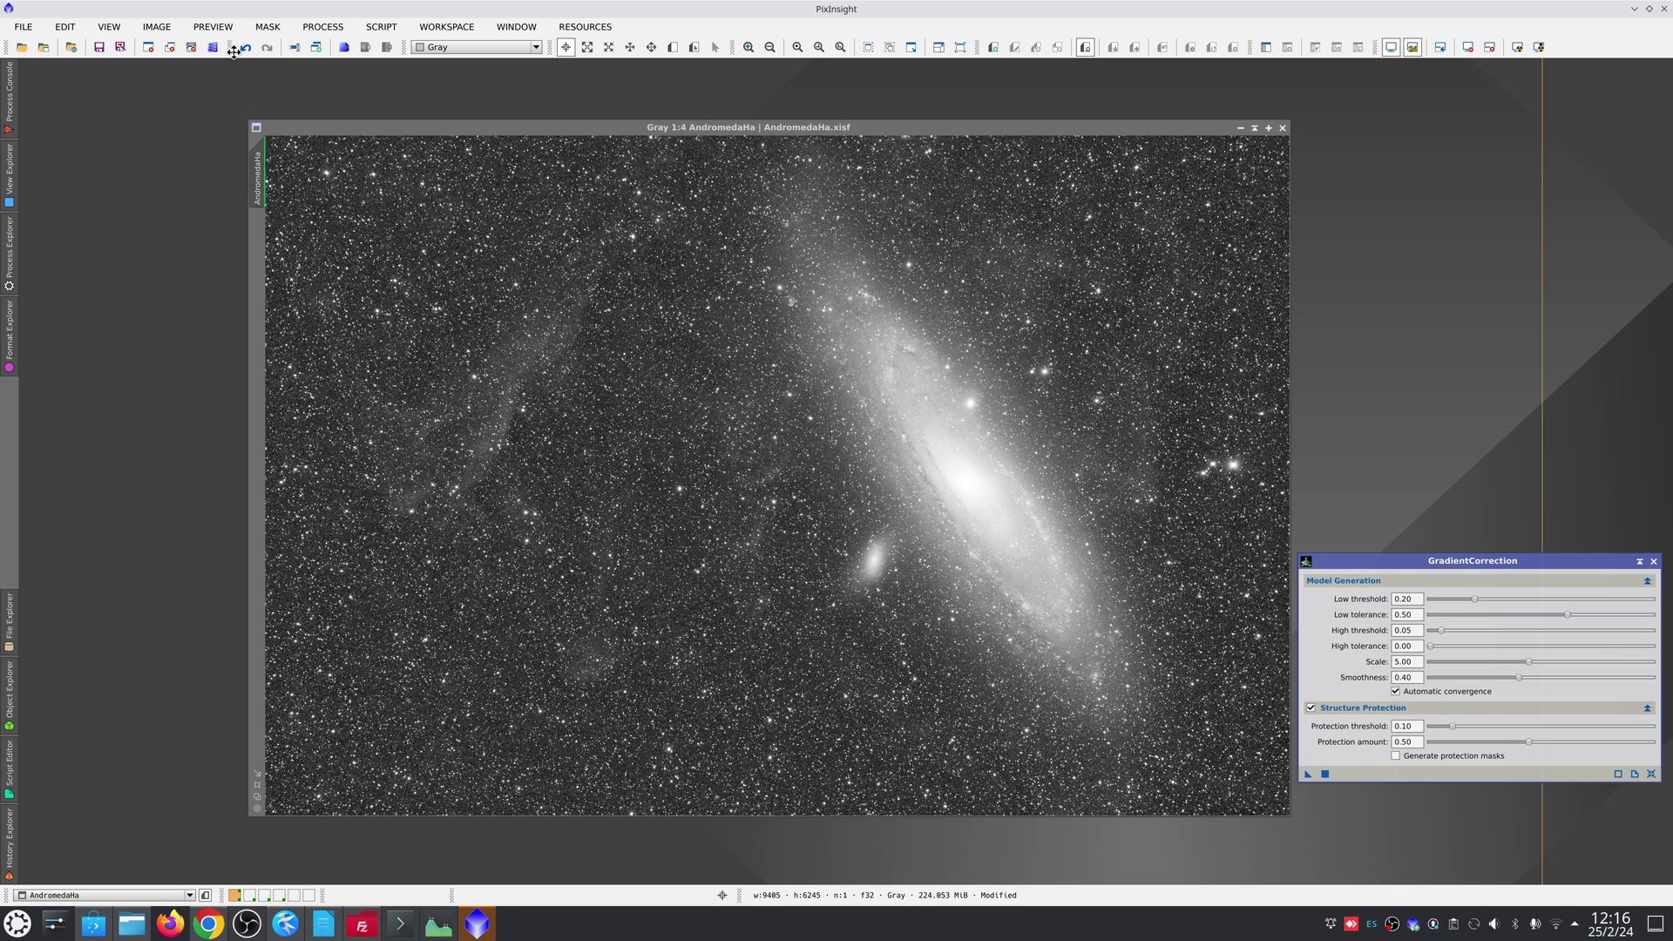
Step: Toggle Undo and Redo to compare gradient-corrected AndromedaHa with its uncorrected version
{"action": "left_click", "coordinate": [246, 49]}
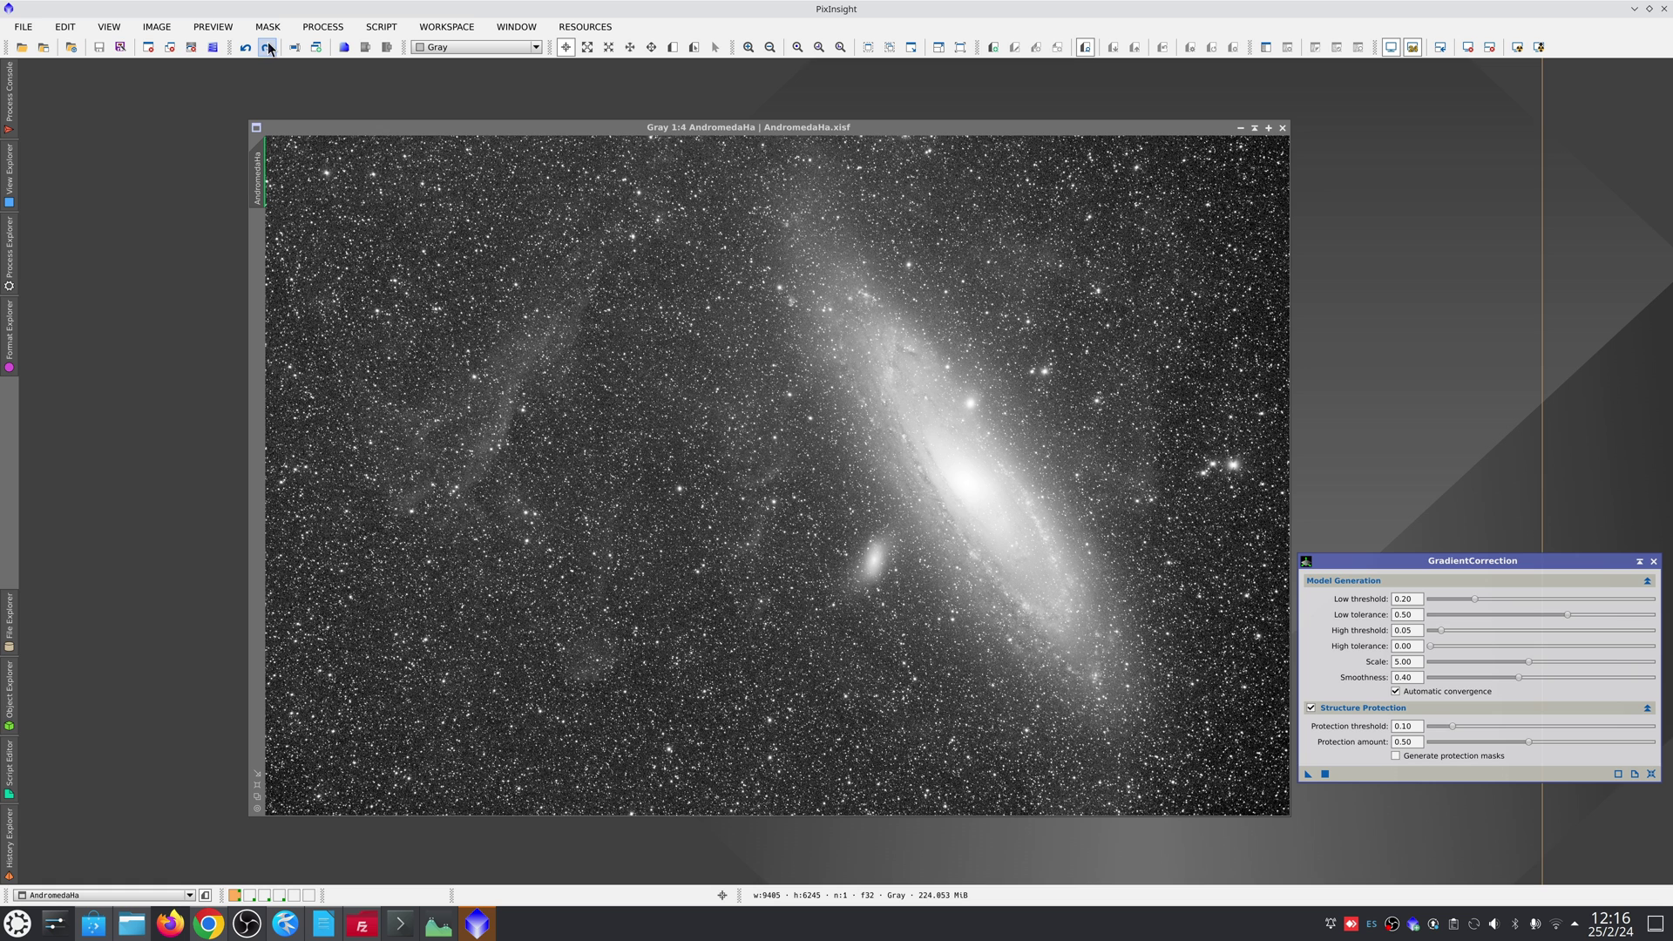
{"action": "left_click", "coordinate": [267, 49]}
Step: Apply MultiscaleMedianTransform to AndromedaHa with only layer 5 selected, then toggle Undo/Redo to compare
{"action": "mouse_move", "coordinate": [10, 248]}
{"action": "double_click", "coordinate": [111, 122]}
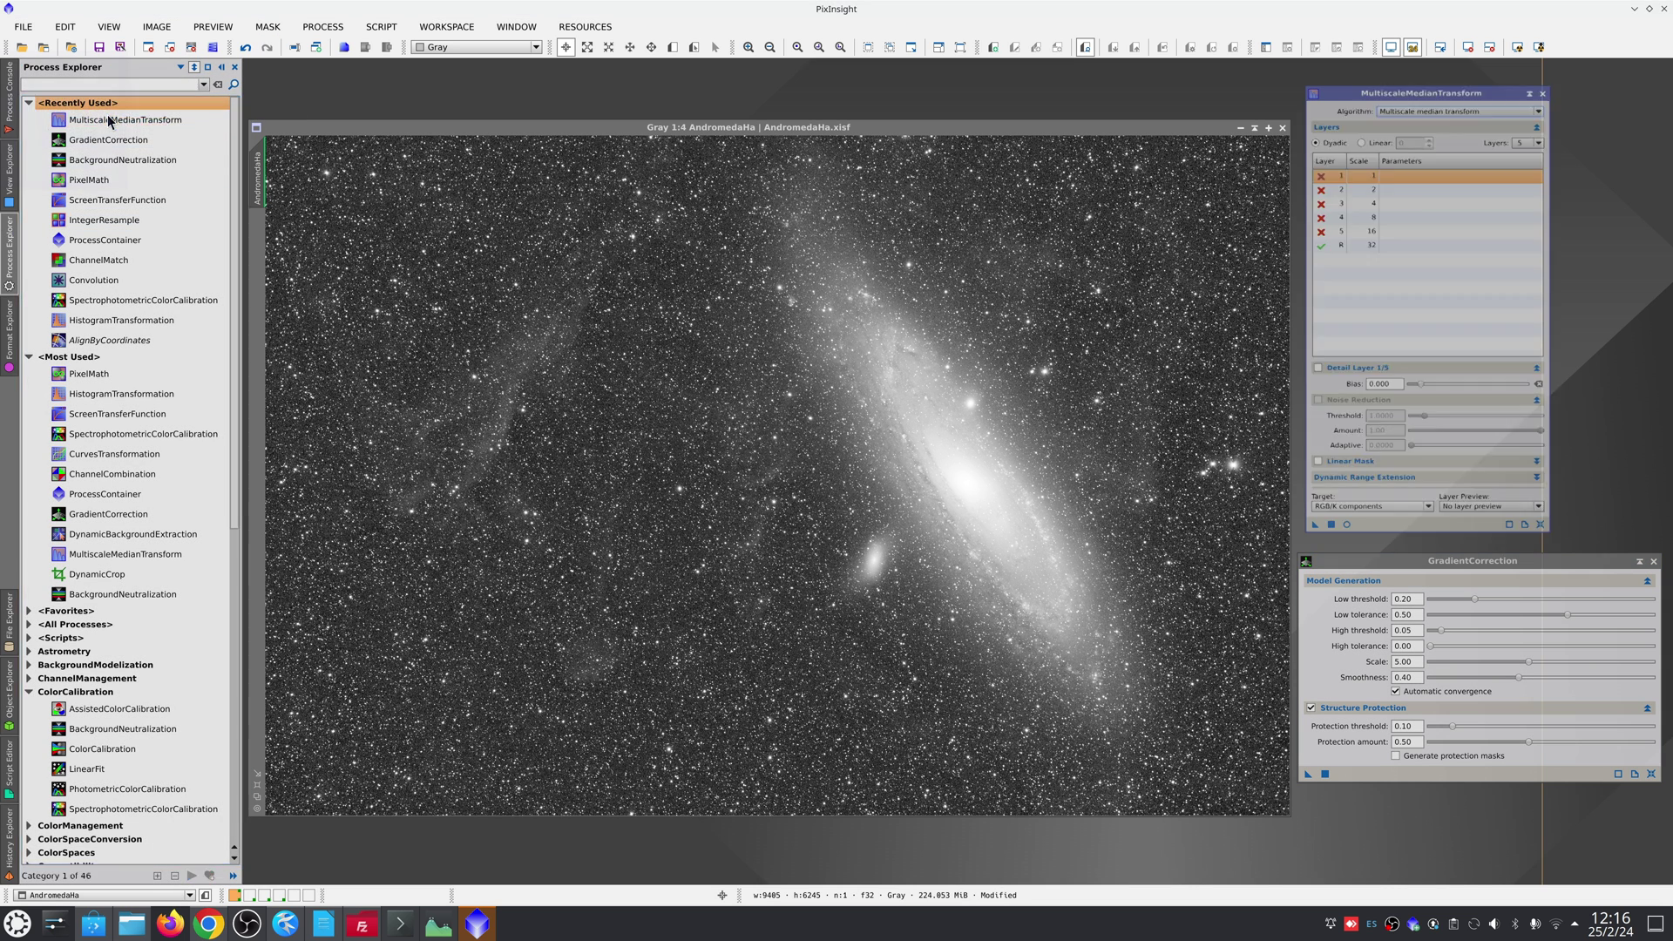
{"action": "left_click", "coordinate": [1318, 228]}
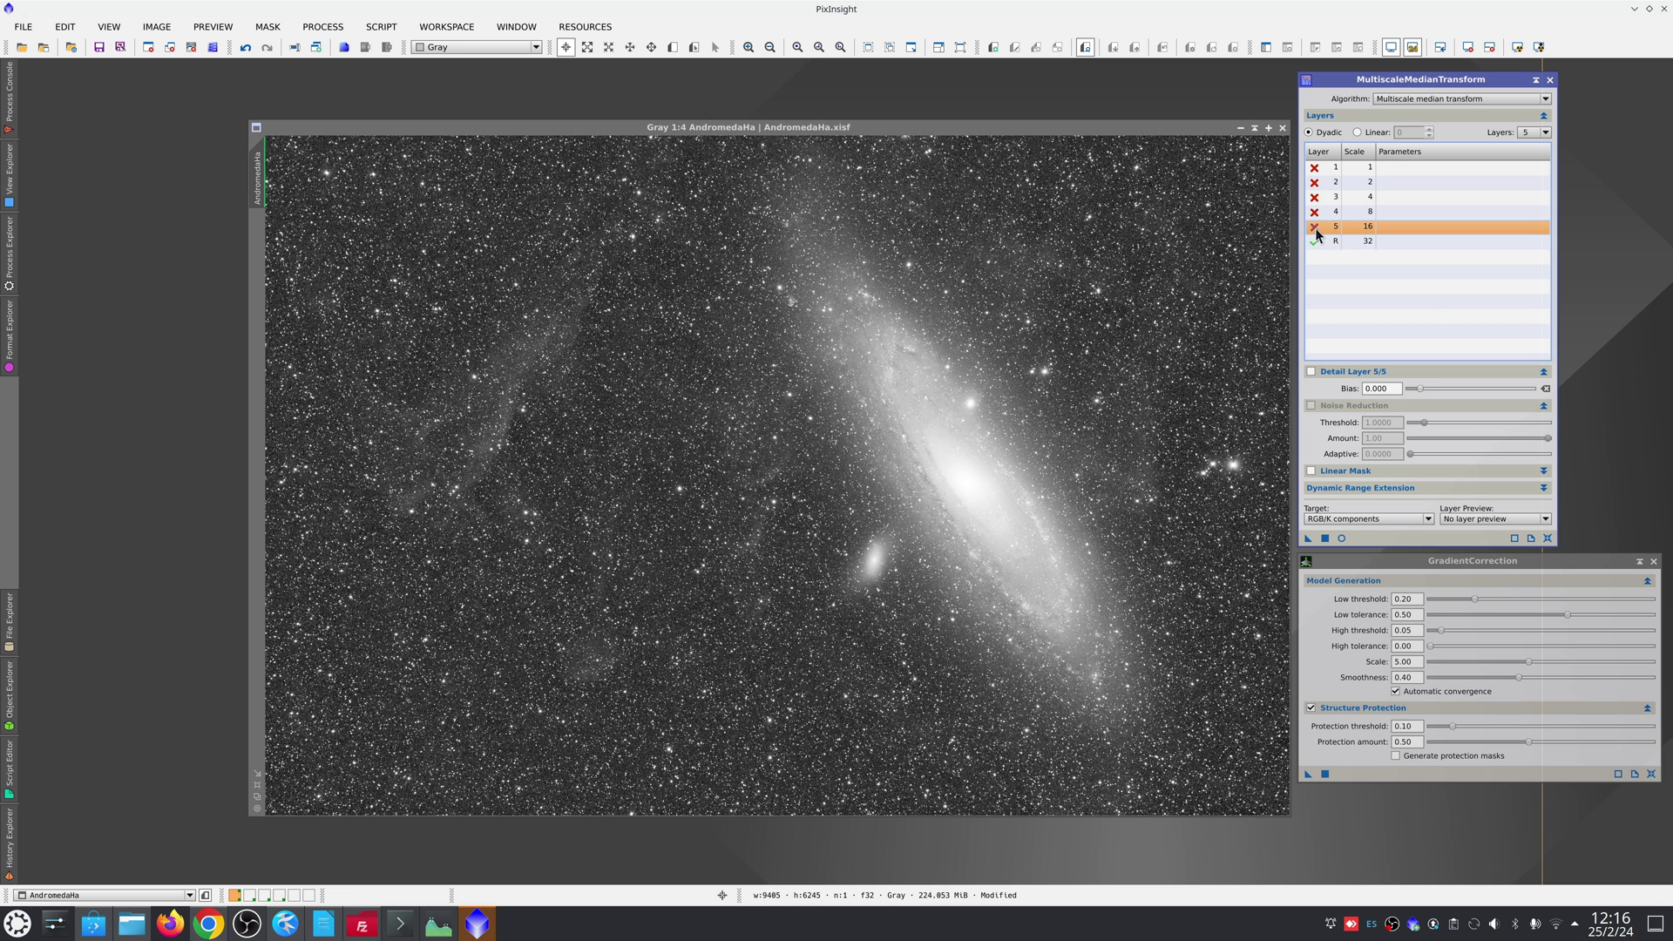
{"action": "left_click", "coordinate": [1324, 539]}
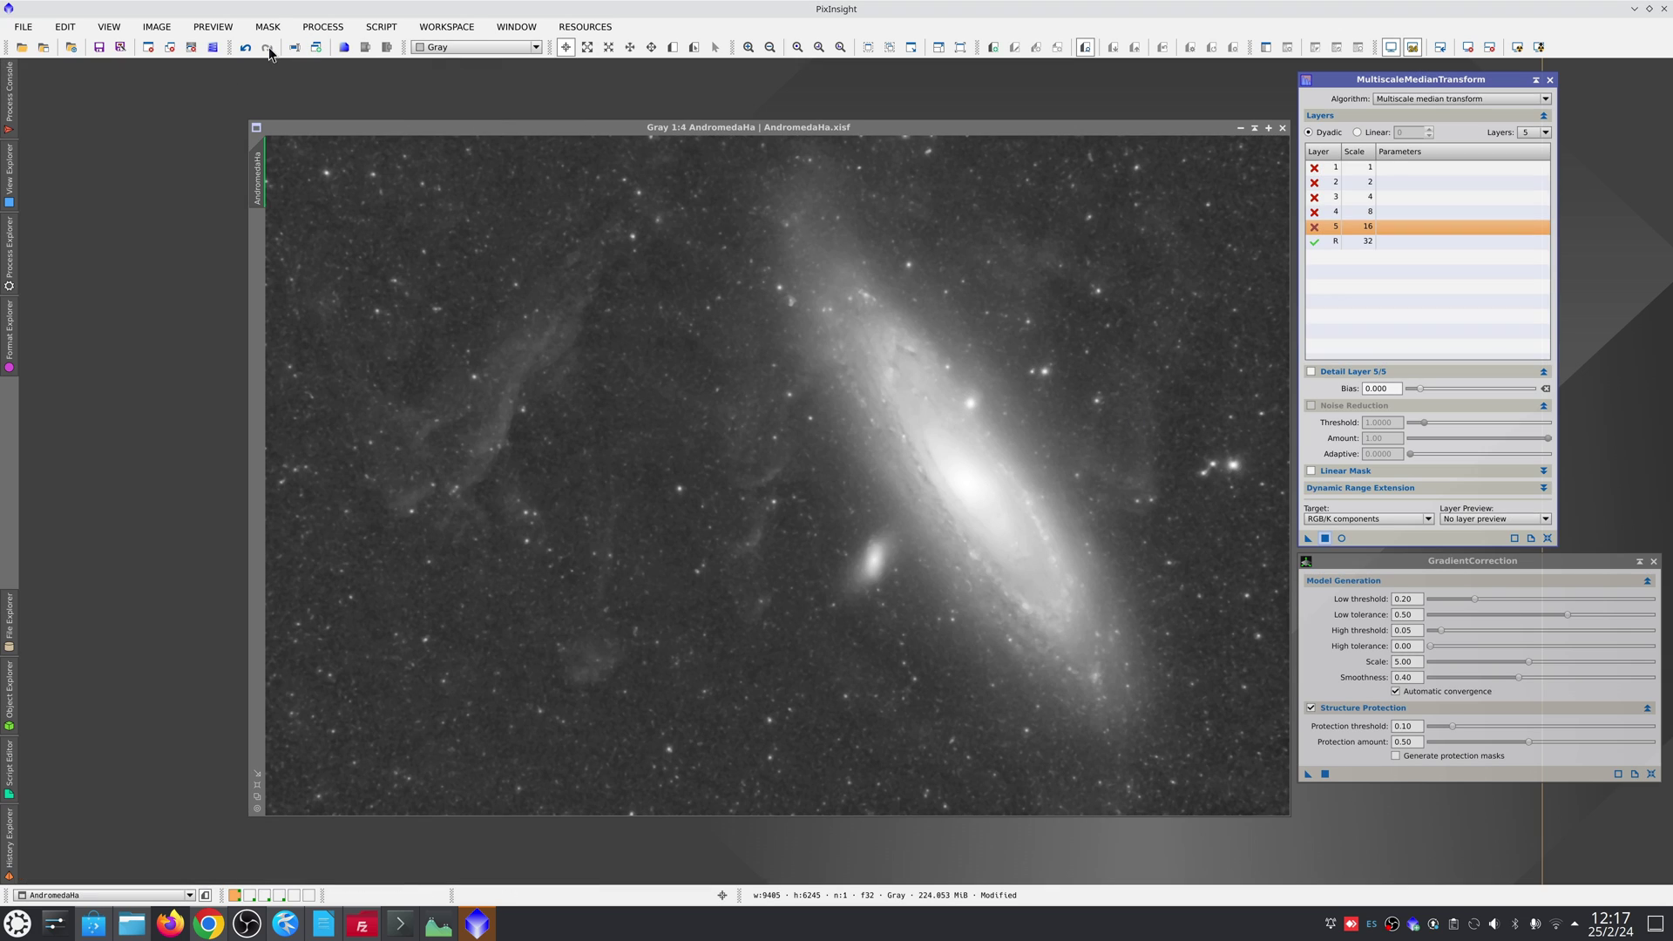
{"action": "left_click", "coordinate": [244, 47]}
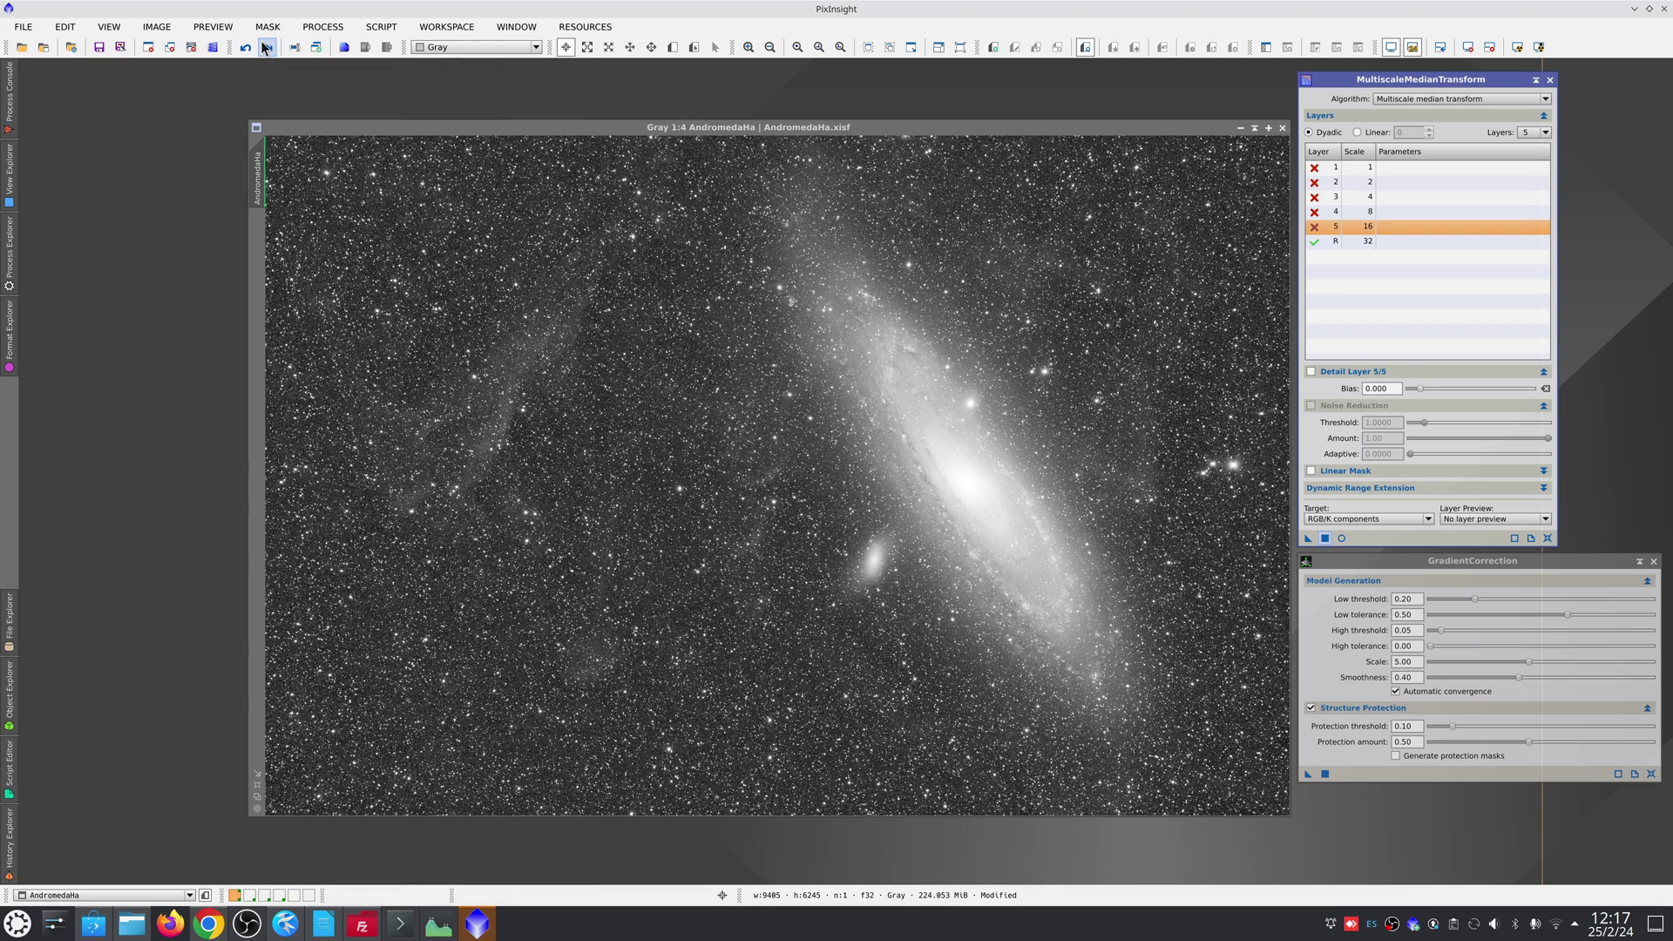
{"action": "left_click", "coordinate": [266, 47]}
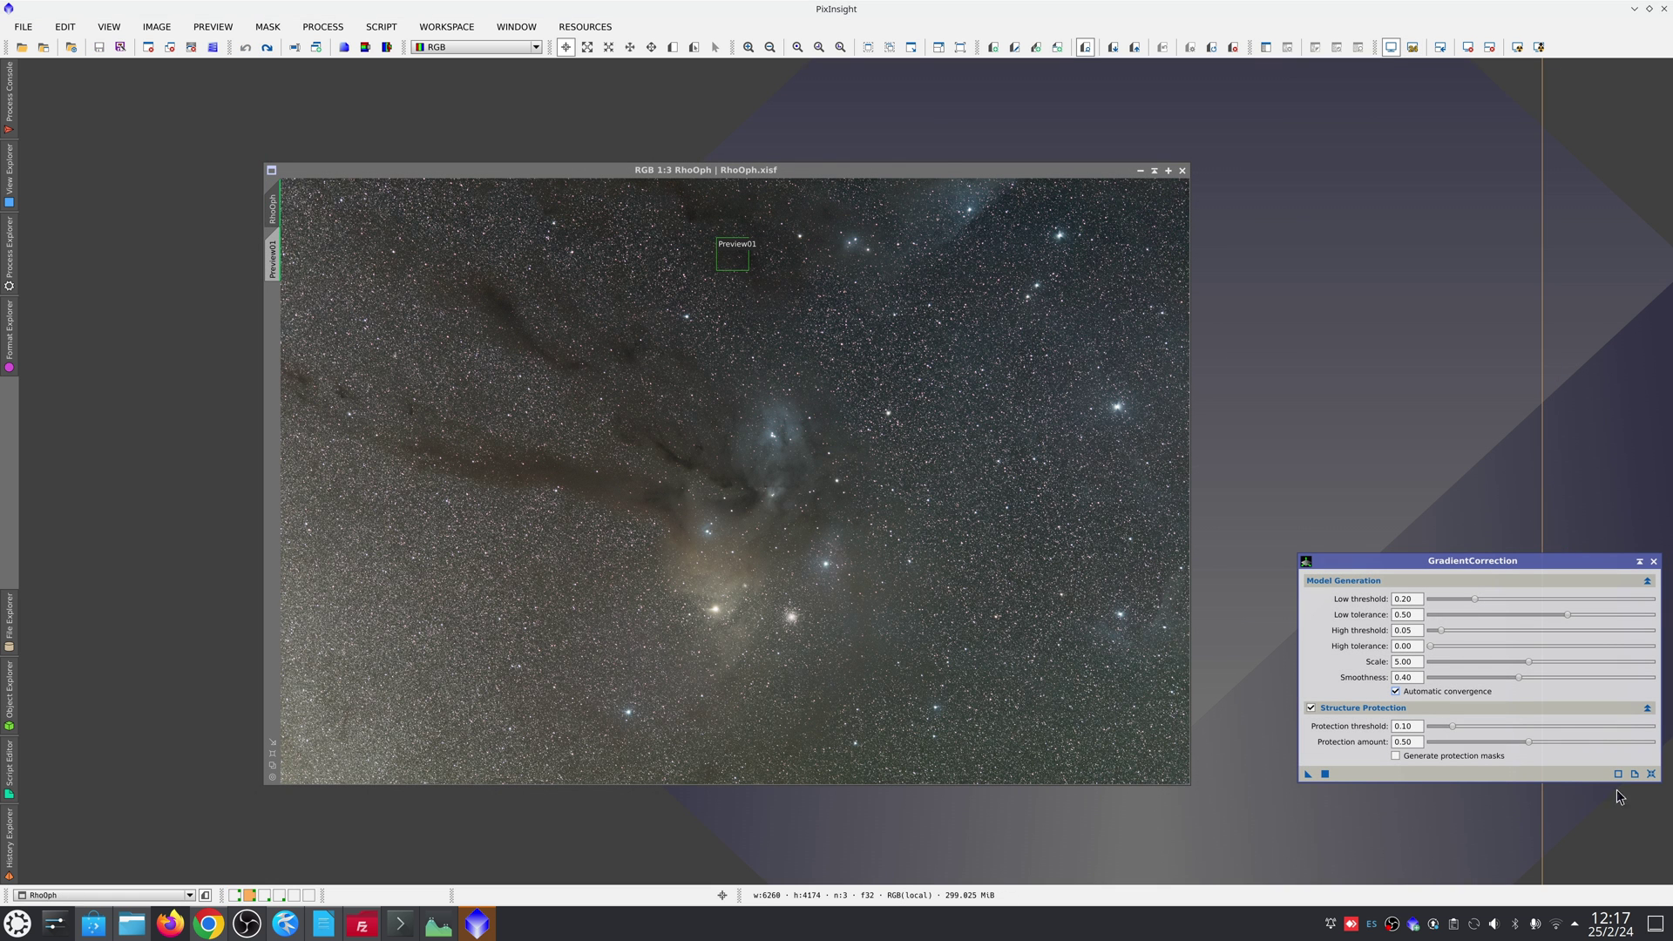
Step: Apply GradientCorrection to RhoOph with Automatic convergence off, then flip Undo/Redo twice to compare
{"action": "left_click", "coordinate": [1651, 775]}
{"action": "left_click_drag", "start_coordinate": [1285, 767], "coordinate": [932, 630]}
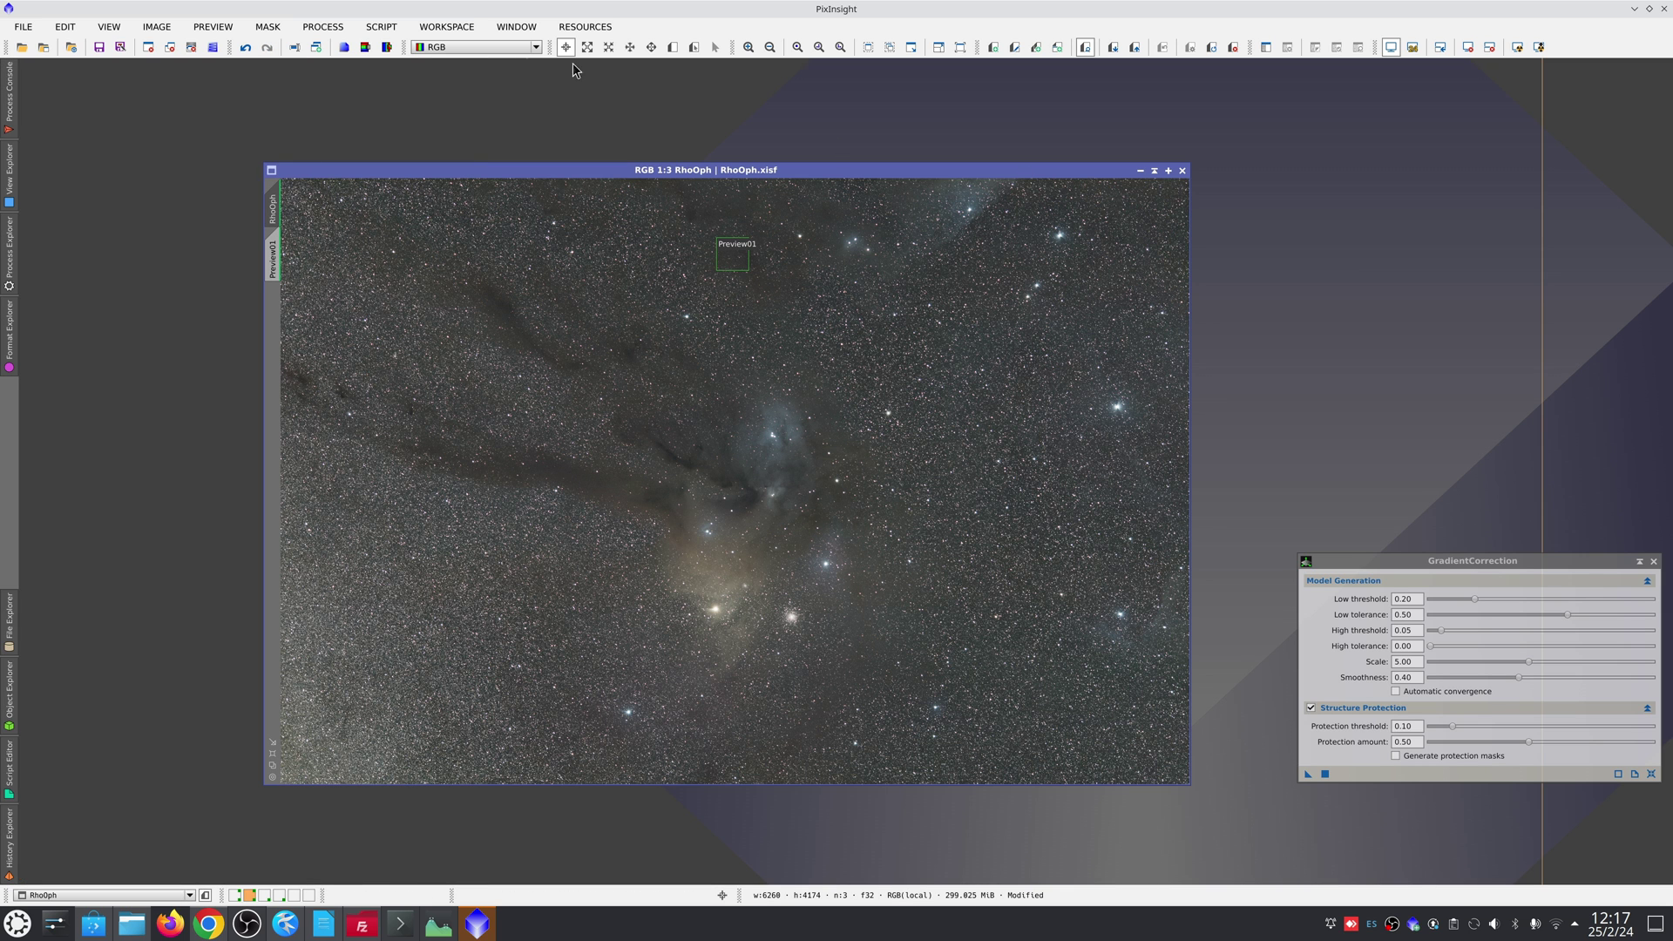
{"action": "left_click", "coordinate": [248, 49]}
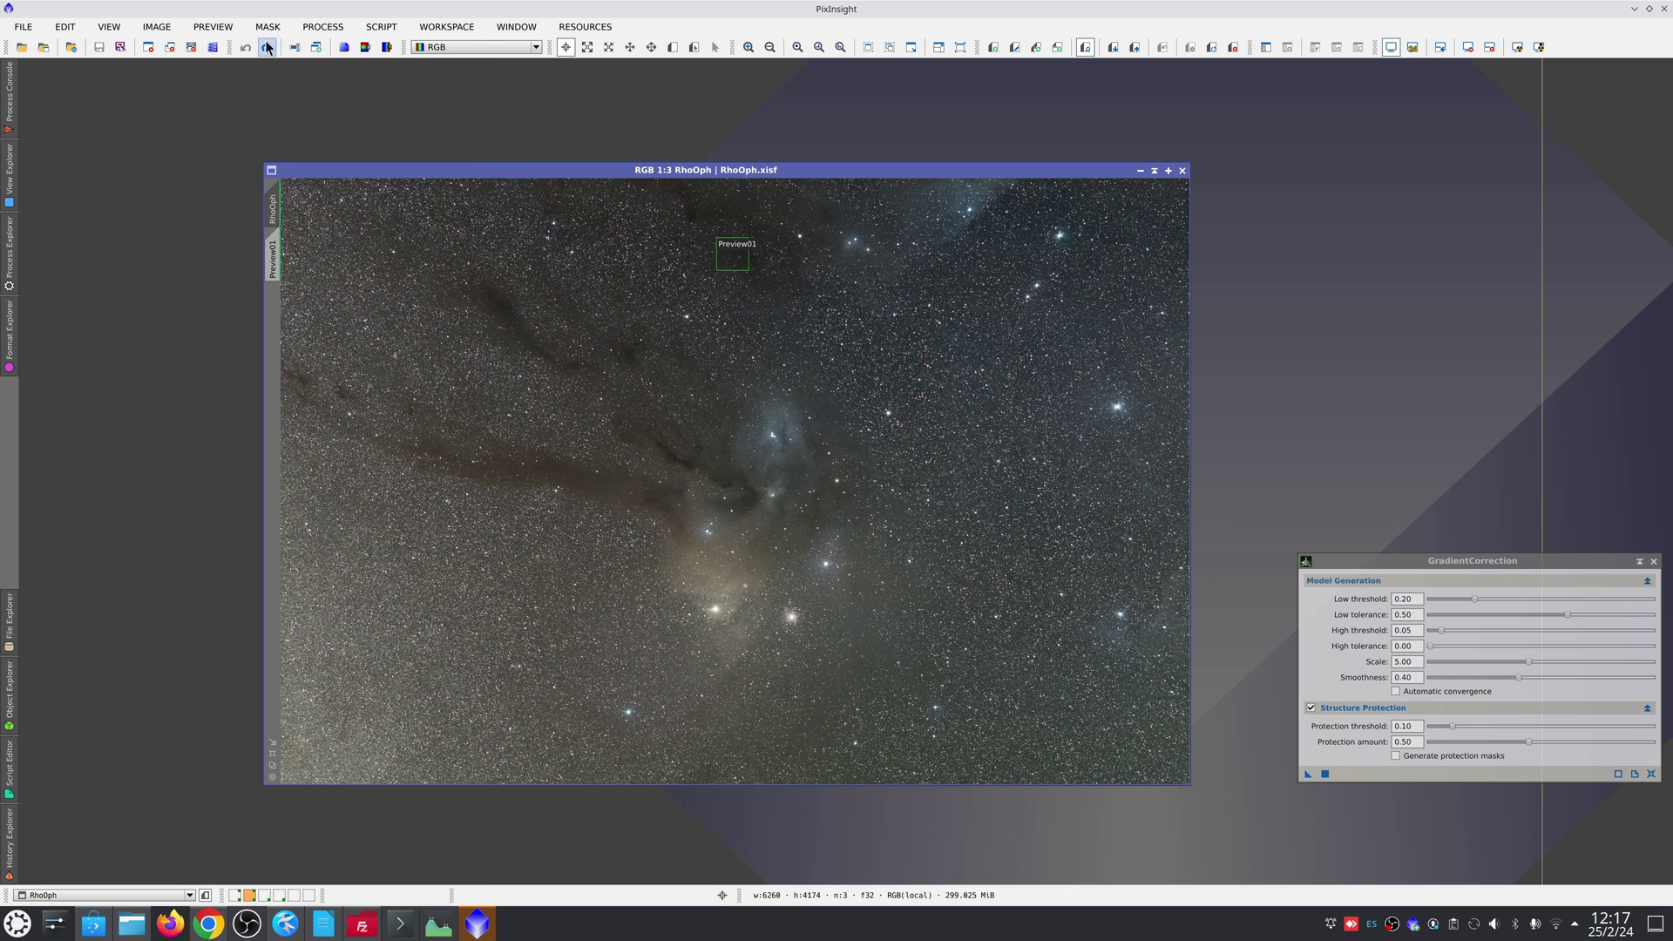
{"action": "left_click", "coordinate": [268, 47]}
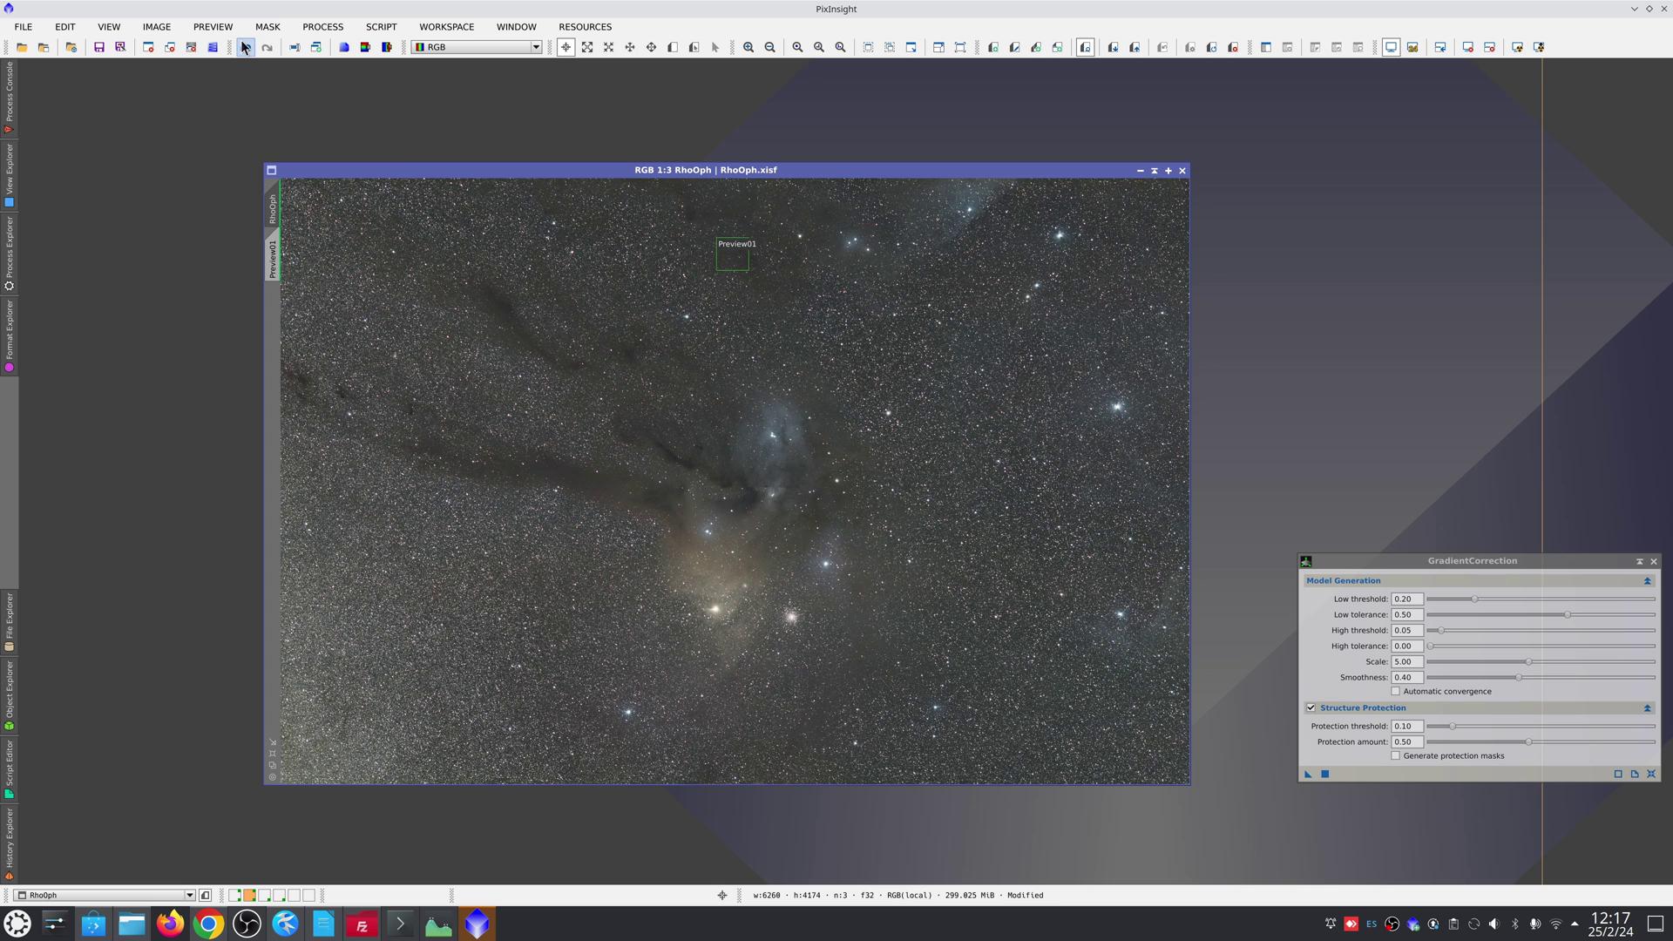
{"action": "left_click", "coordinate": [245, 47]}
{"action": "left_click", "coordinate": [267, 48]}
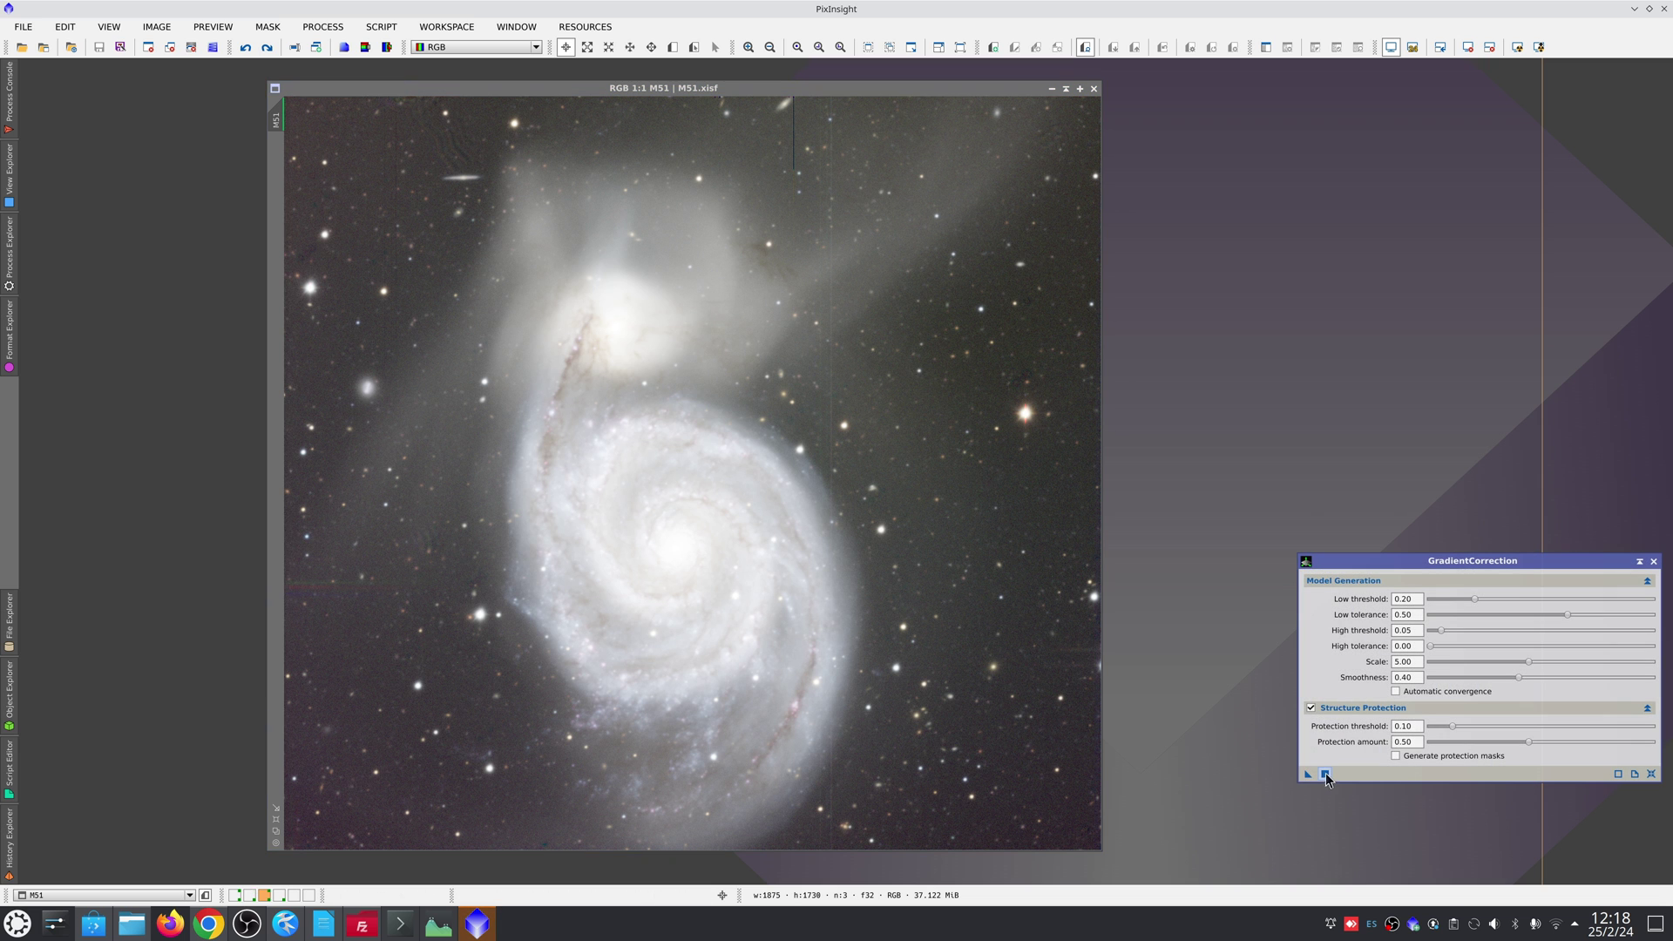
Step: Gradient-correct M51 without automatic convergence and flip Undo/Redo twice against the original
{"action": "left_click", "coordinate": [1325, 774]}
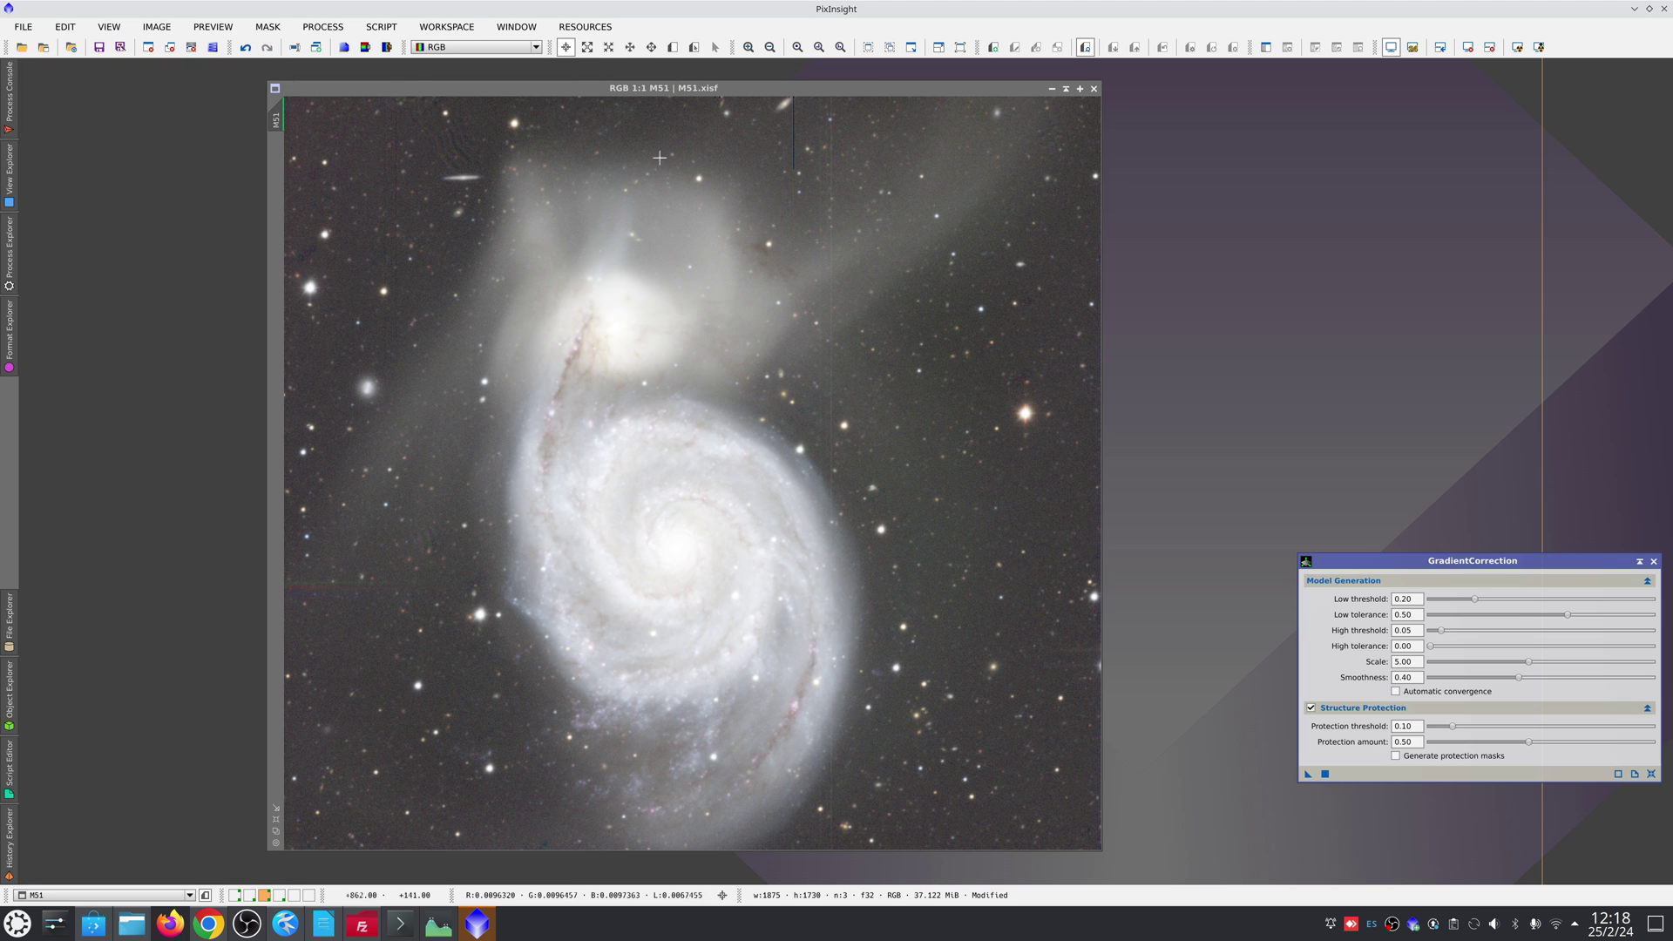
{"action": "left_click", "coordinate": [246, 48]}
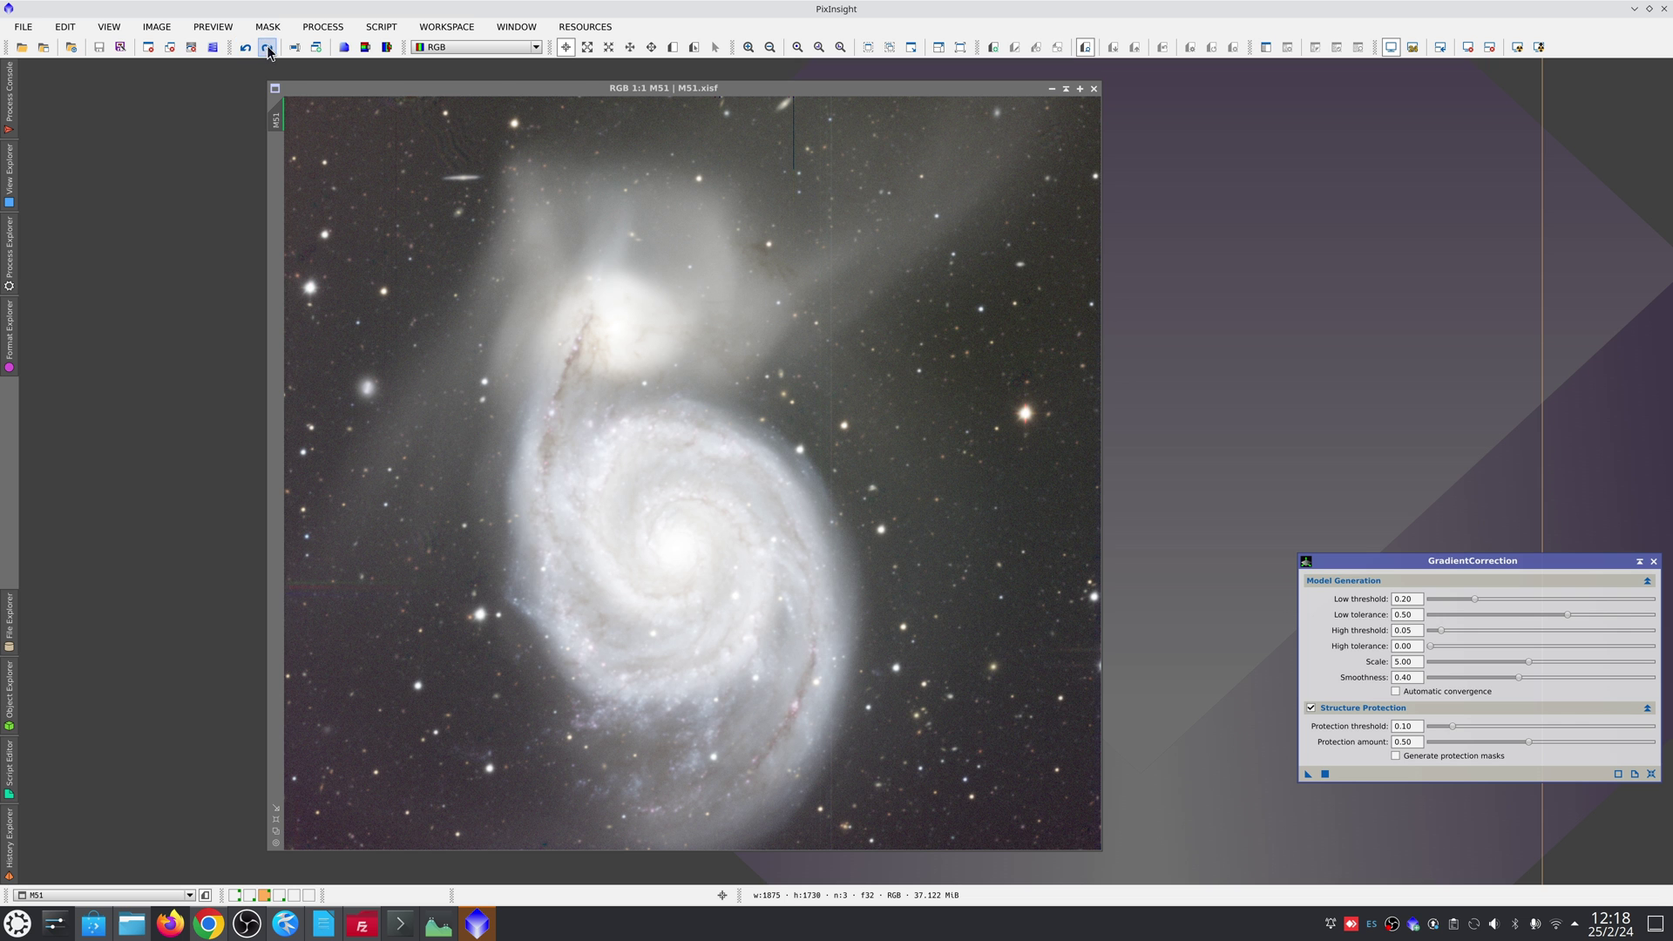
{"action": "left_click", "coordinate": [268, 48]}
{"action": "left_click", "coordinate": [247, 48]}
{"action": "left_click", "coordinate": [268, 48]}
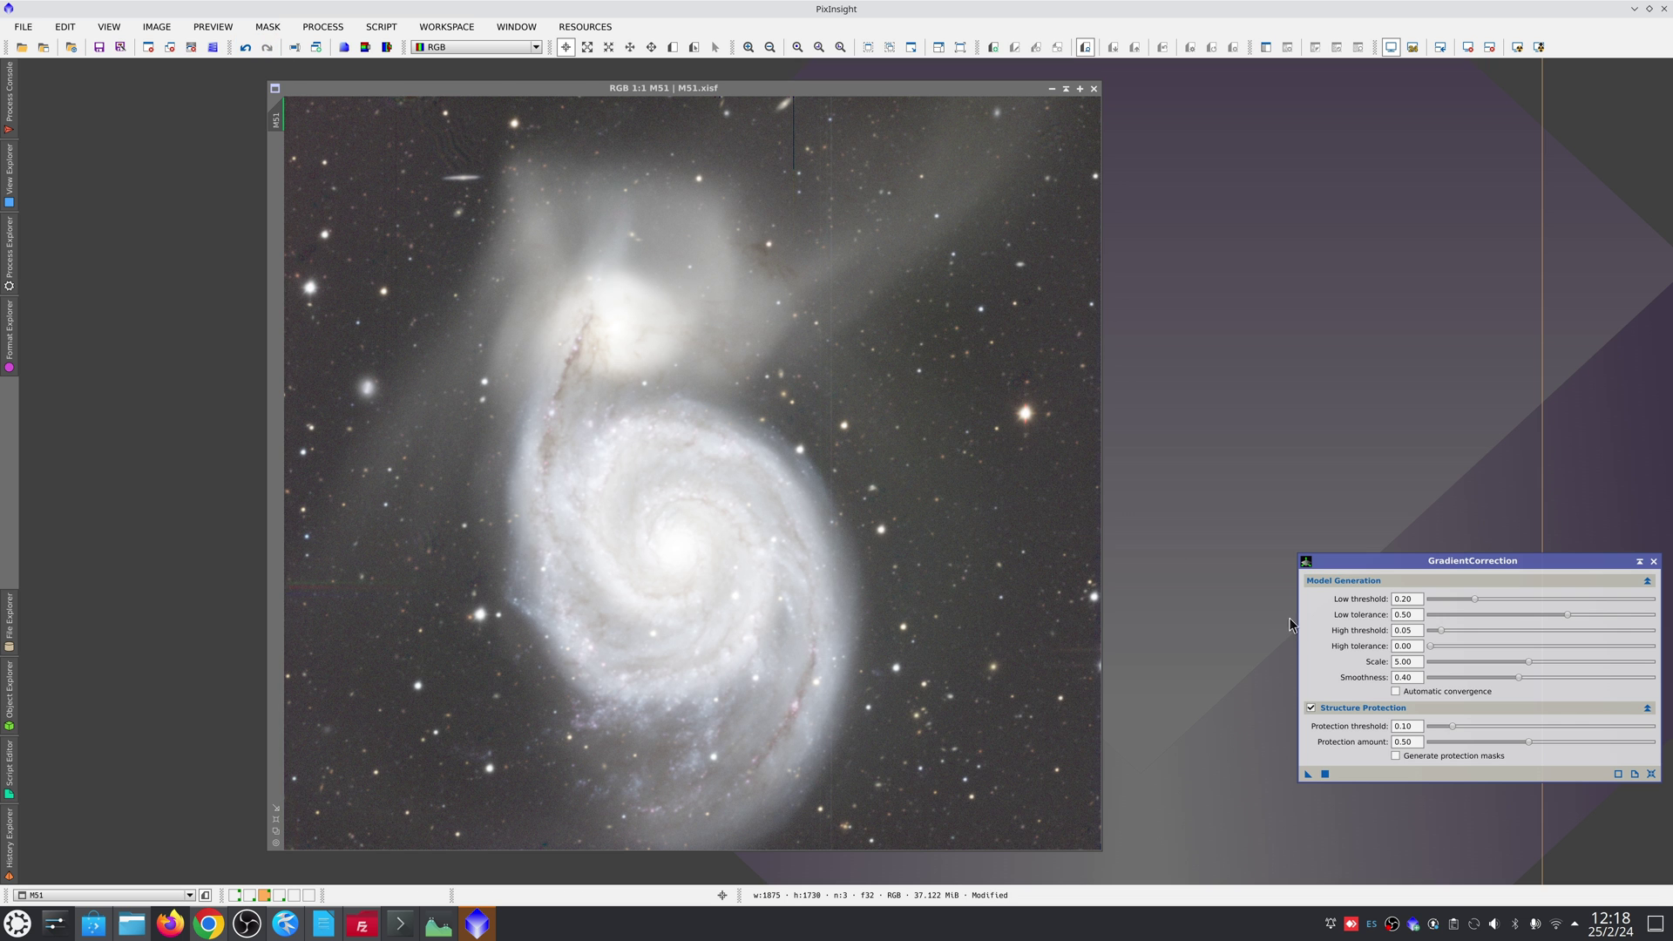
Step: Rerun GradientCorrection with Automatic convergence on, flipping between the non-convergence and convergence results
{"action": "left_click", "coordinate": [1396, 694]}
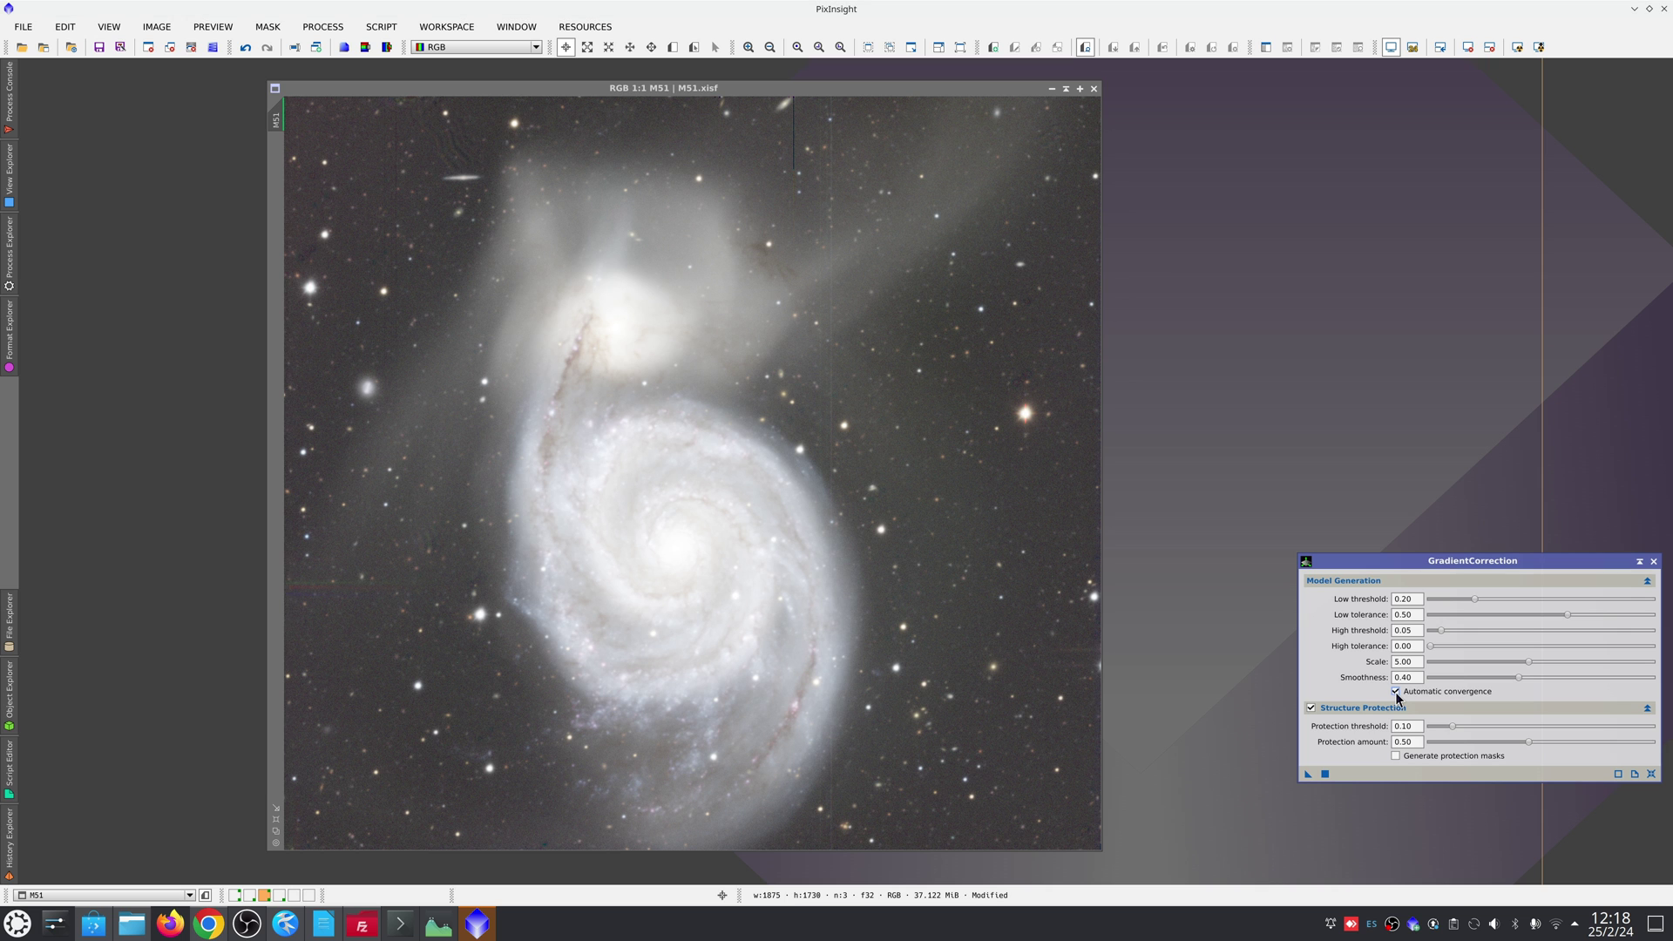
{"action": "left_click", "coordinate": [1325, 774]}
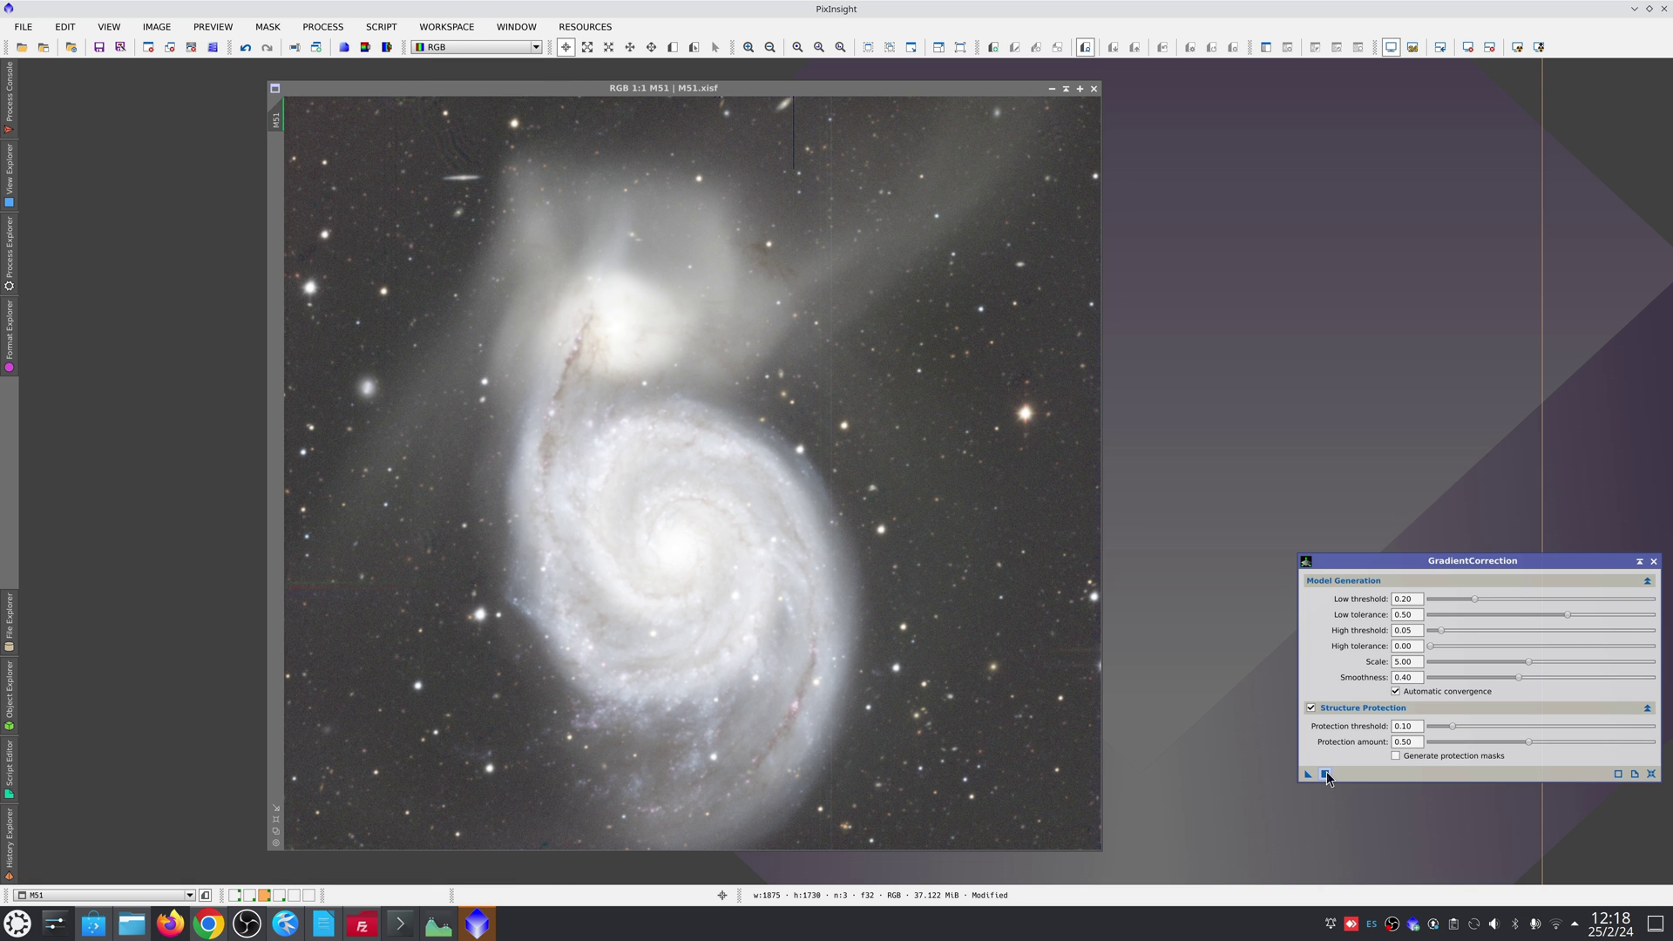
{"action": "left_click", "coordinate": [245, 47]}
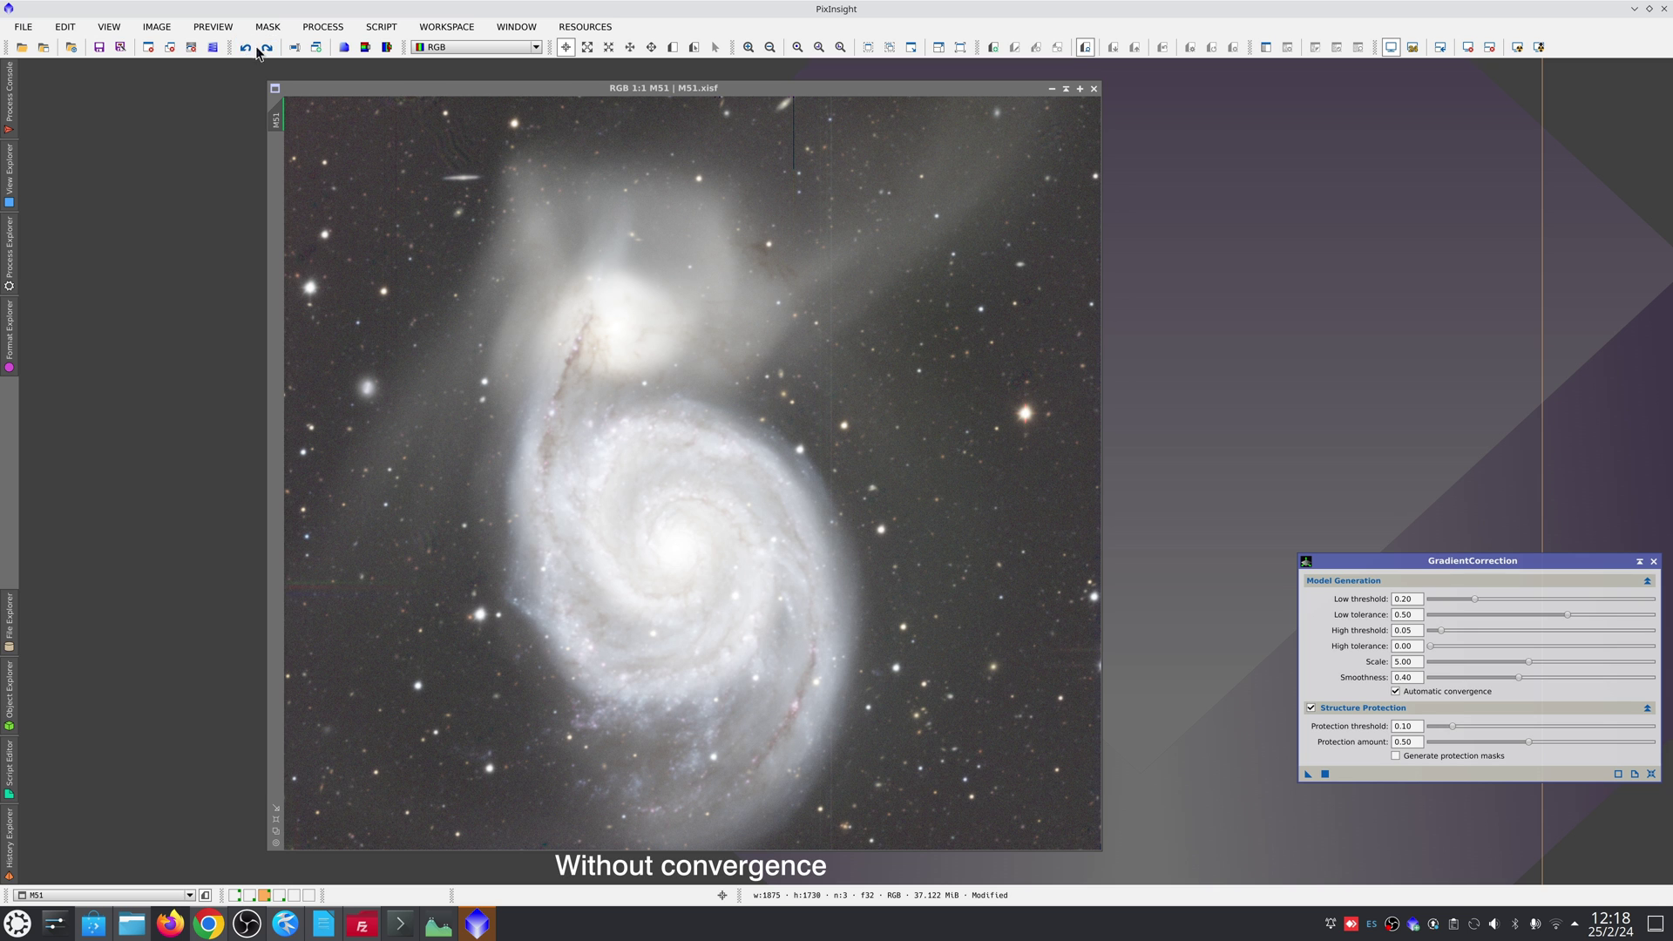
{"action": "left_click", "coordinate": [264, 48]}
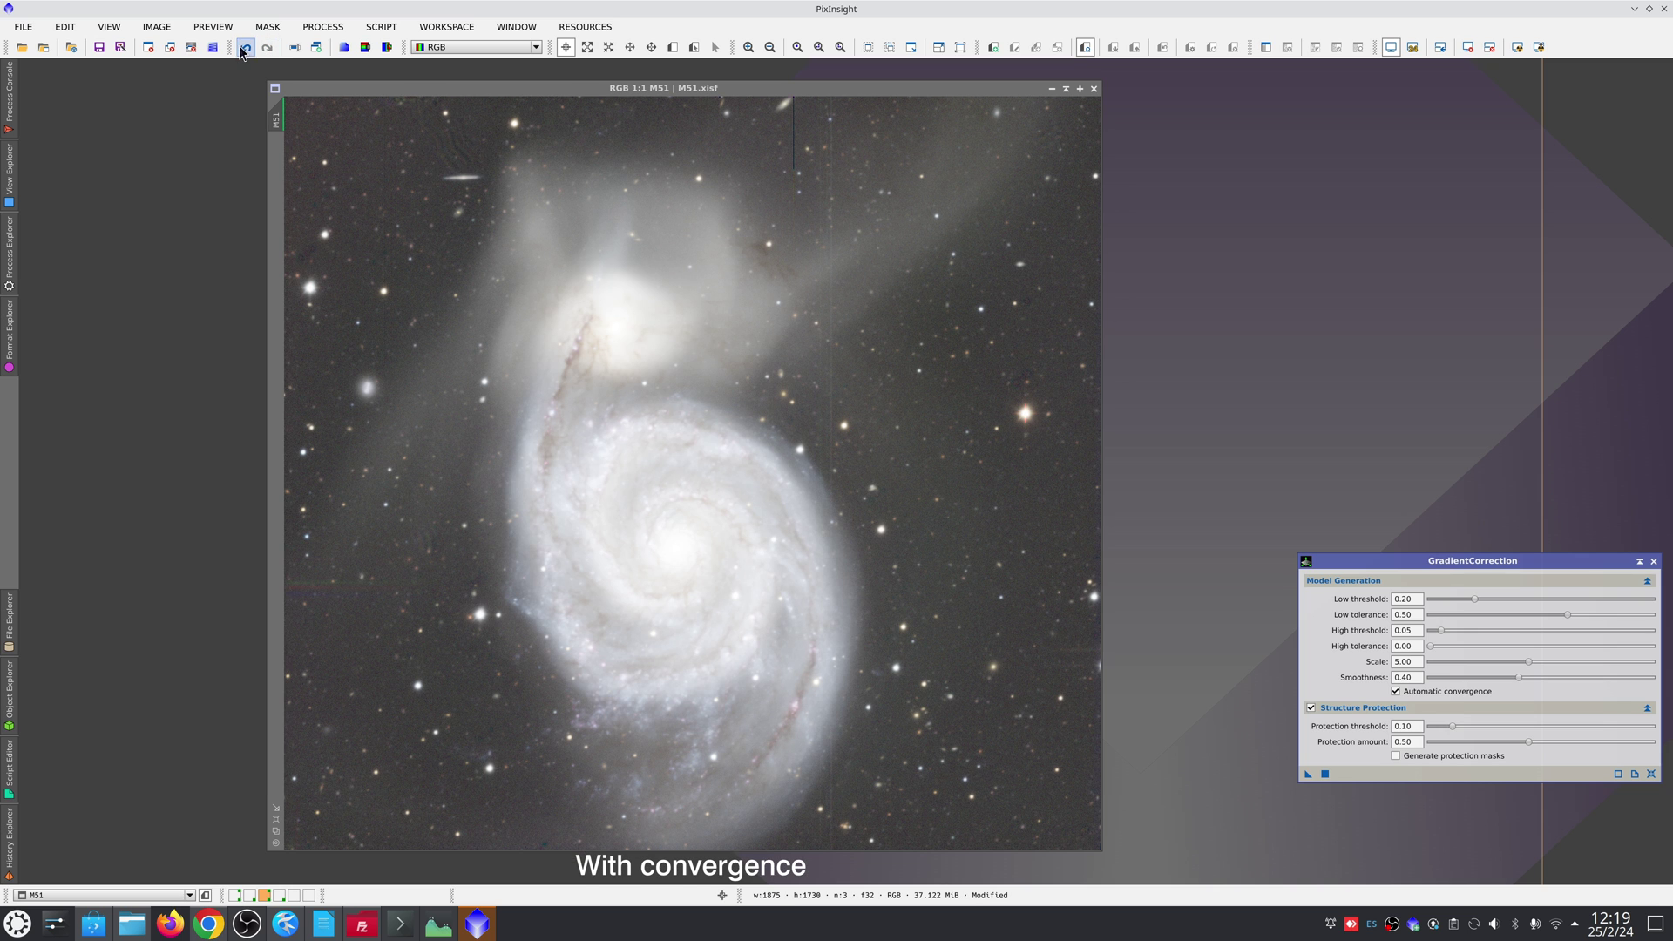
{"action": "left_click", "coordinate": [245, 48]}
{"action": "left_click", "coordinate": [263, 48]}
{"action": "left_click", "coordinate": [245, 48]}
{"action": "left_click", "coordinate": [263, 48]}
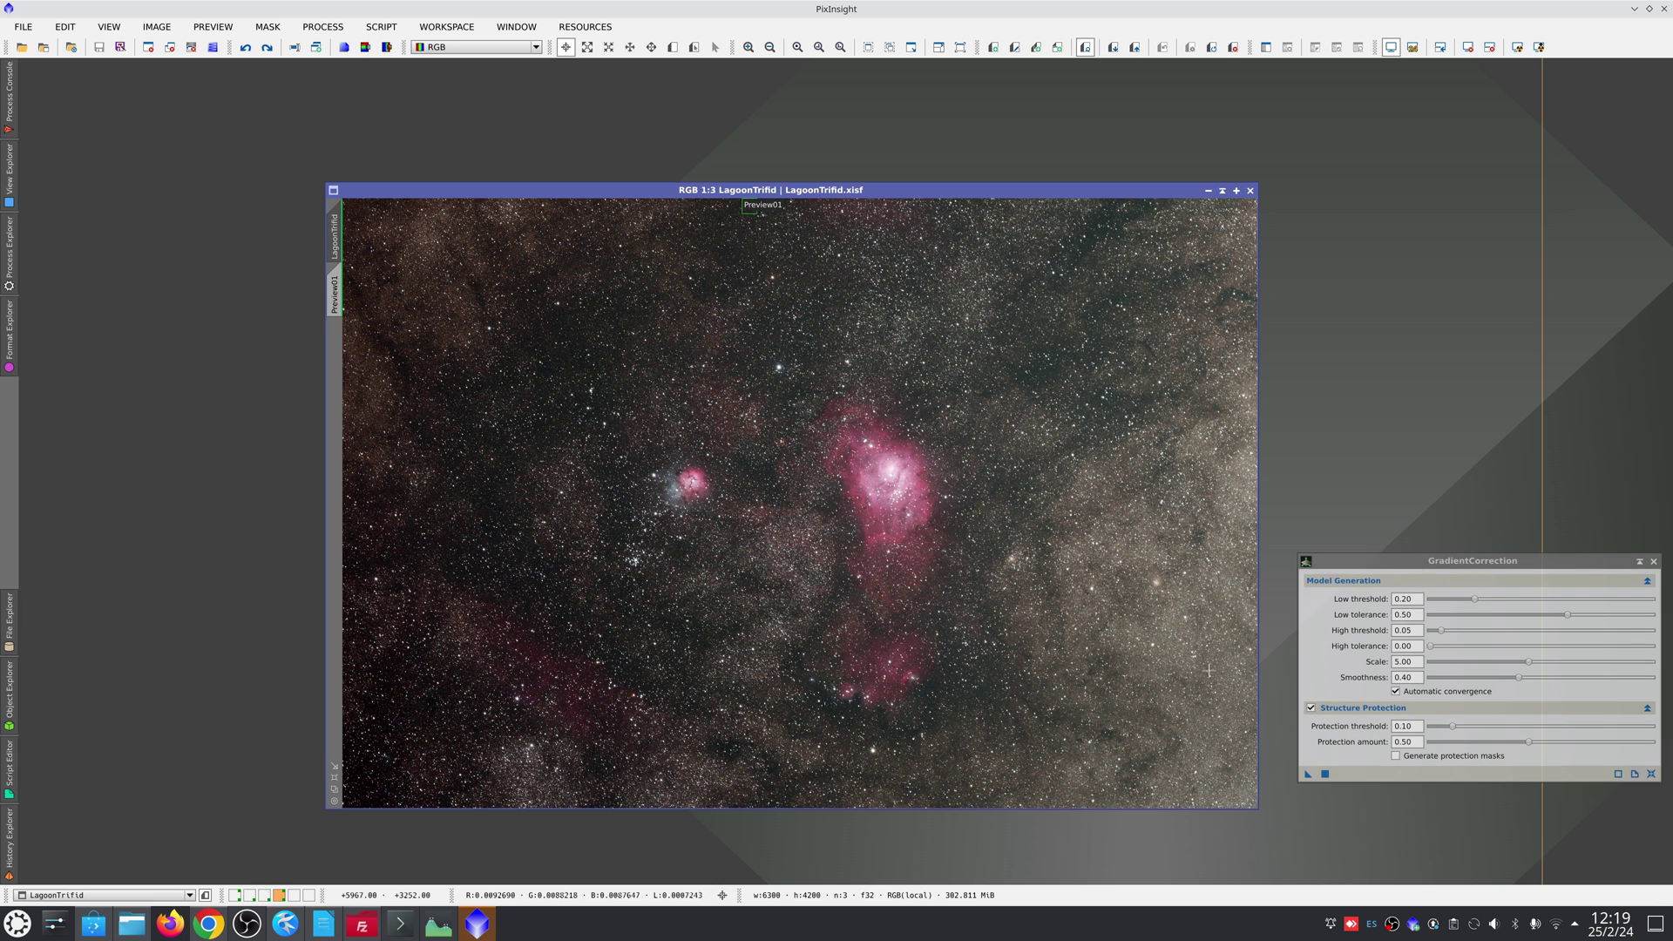
Step: Apply GradientCorrection to LagoonTrifid and flip Undo/Redo twice to compare with the original
{"action": "left_click_drag", "start_coordinate": [1308, 774], "coordinate": [1066, 666]}
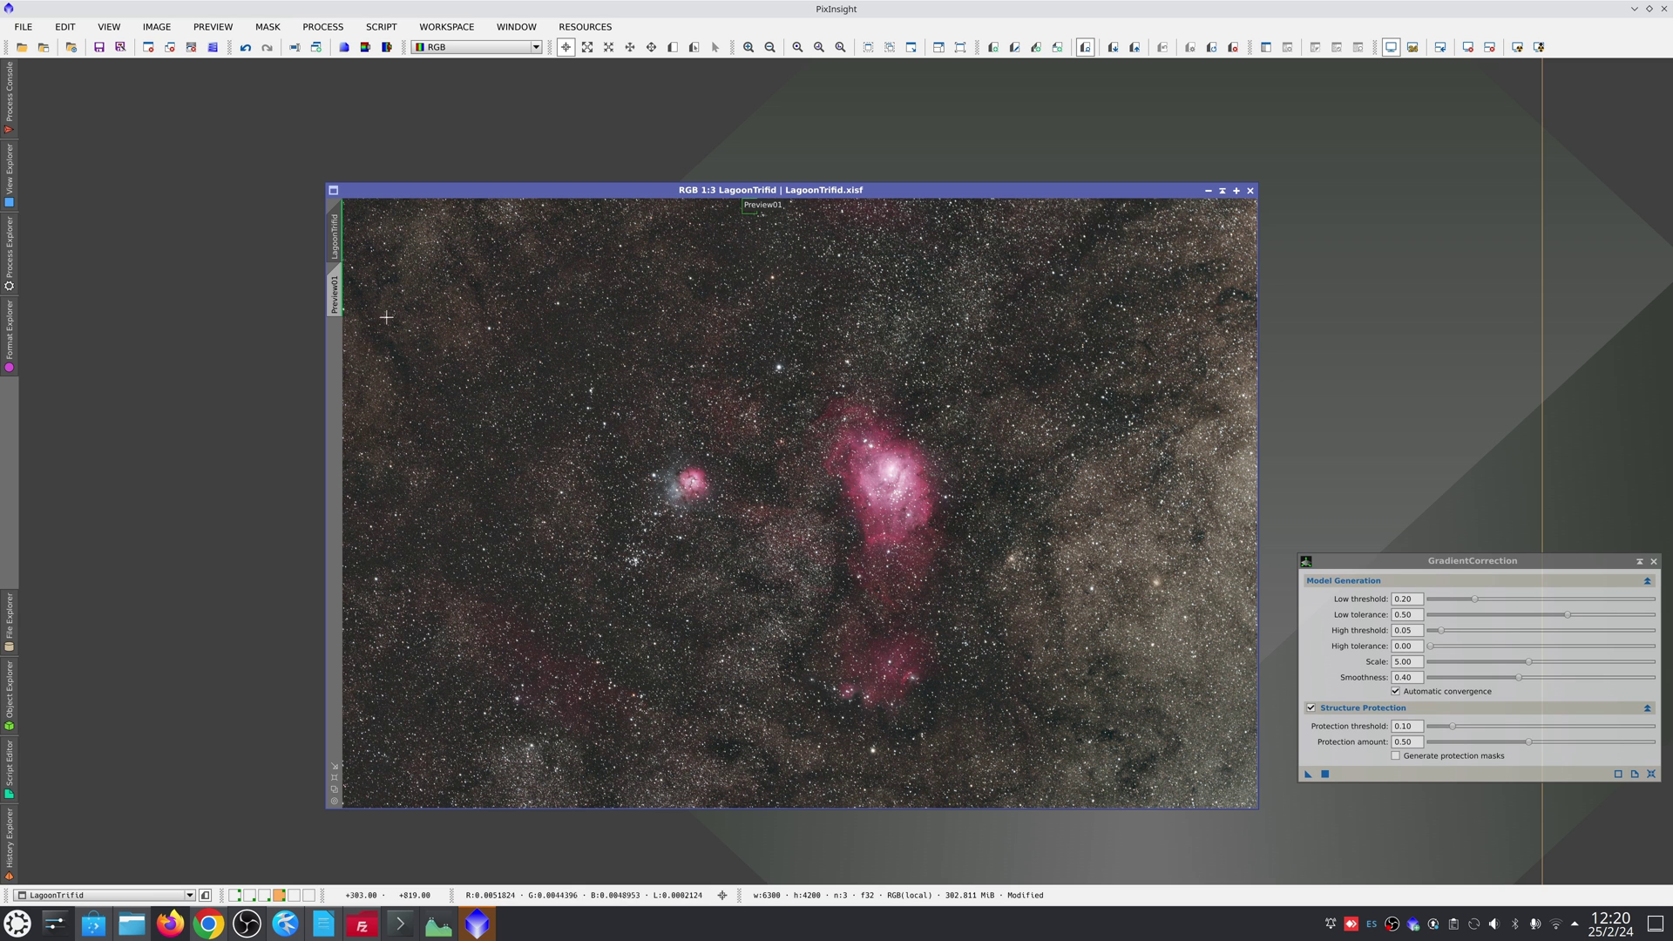
{"action": "left_click", "coordinate": [246, 48]}
{"action": "left_click", "coordinate": [266, 48]}
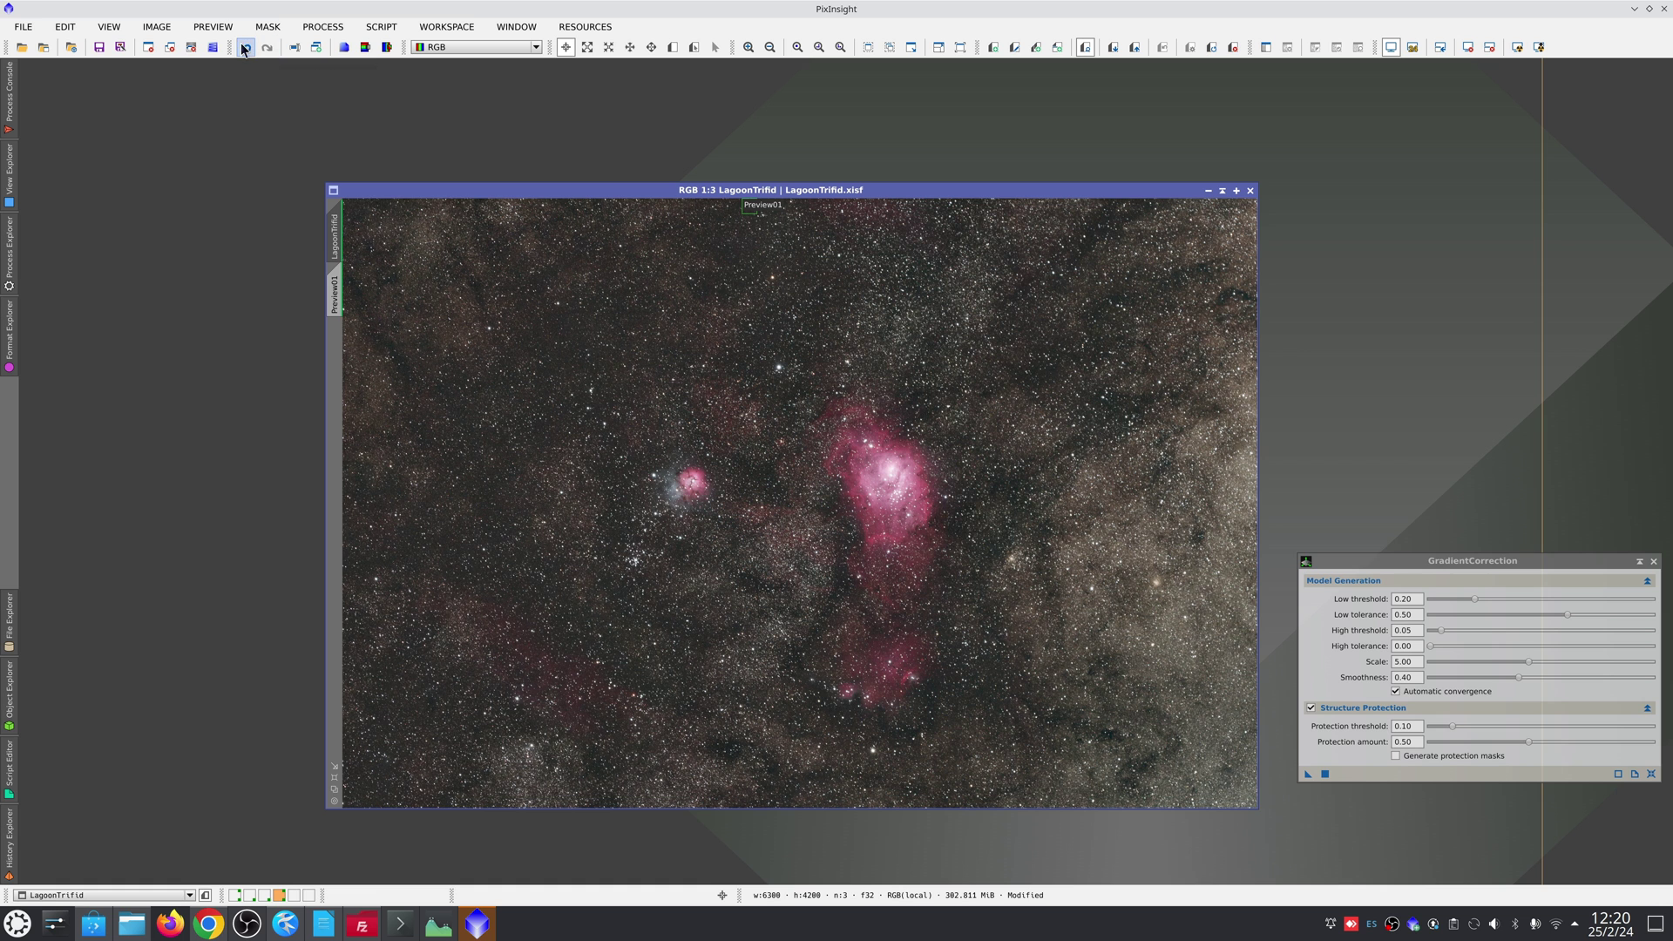
{"action": "left_click", "coordinate": [245, 48]}
{"action": "left_click", "coordinate": [267, 48]}
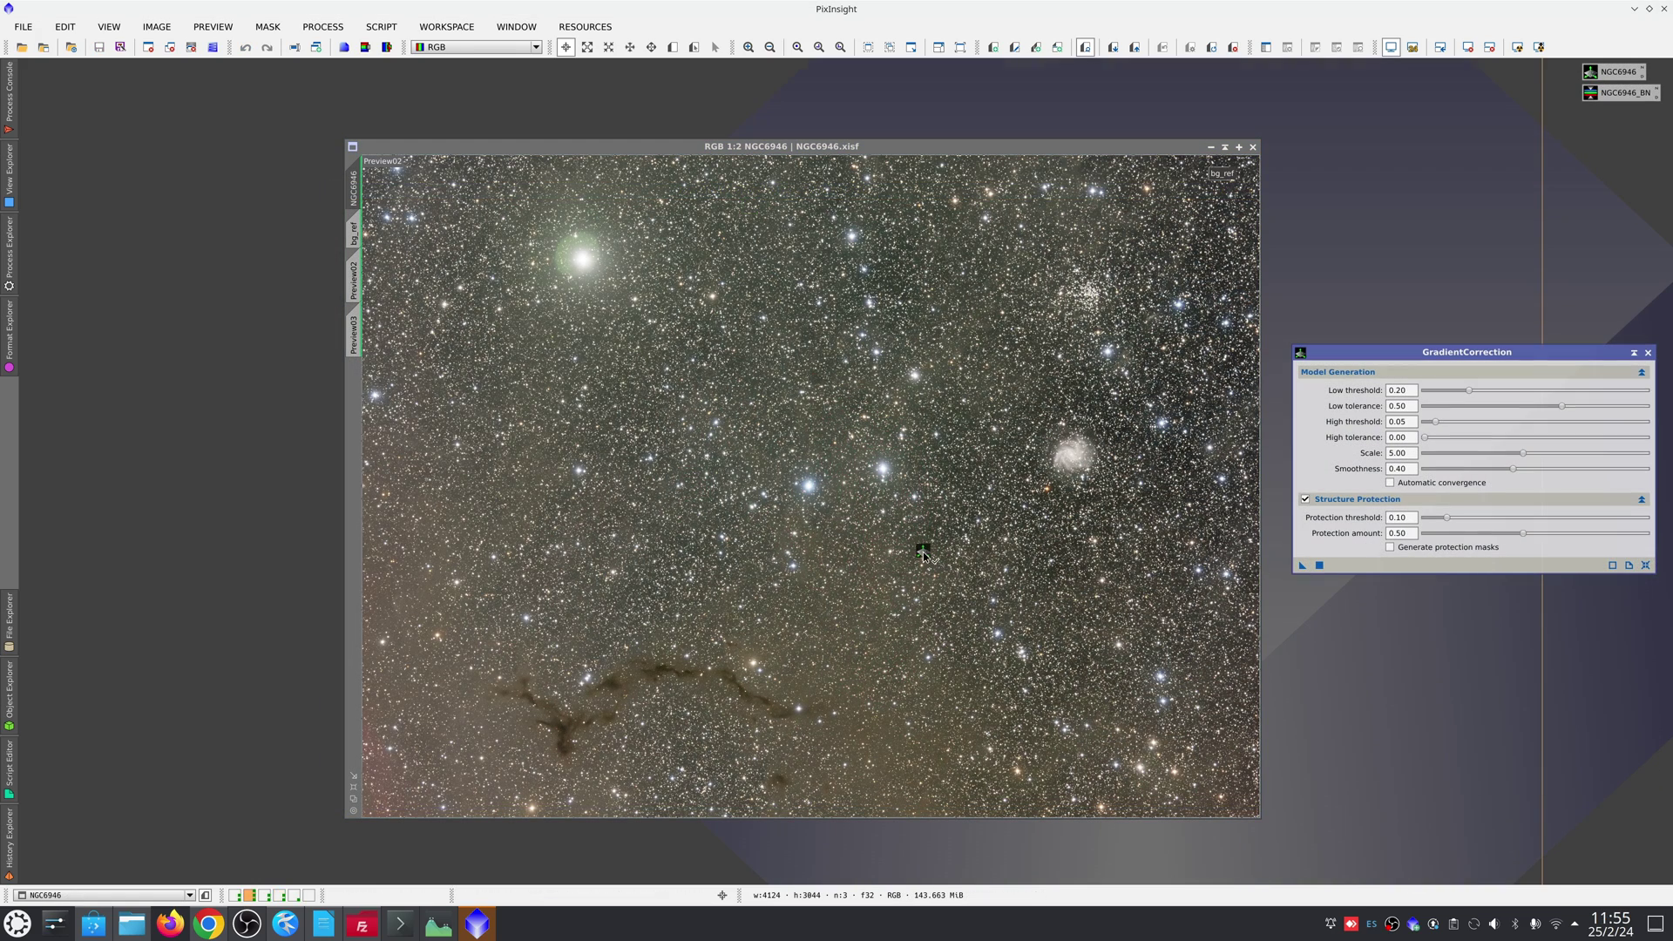
Step: Apply GradientCorrection to NGC6946 and toggle Undo/Redo to compare with the original
{"action": "left_click_drag", "start_coordinate": [922, 551], "coordinate": [923, 551]}
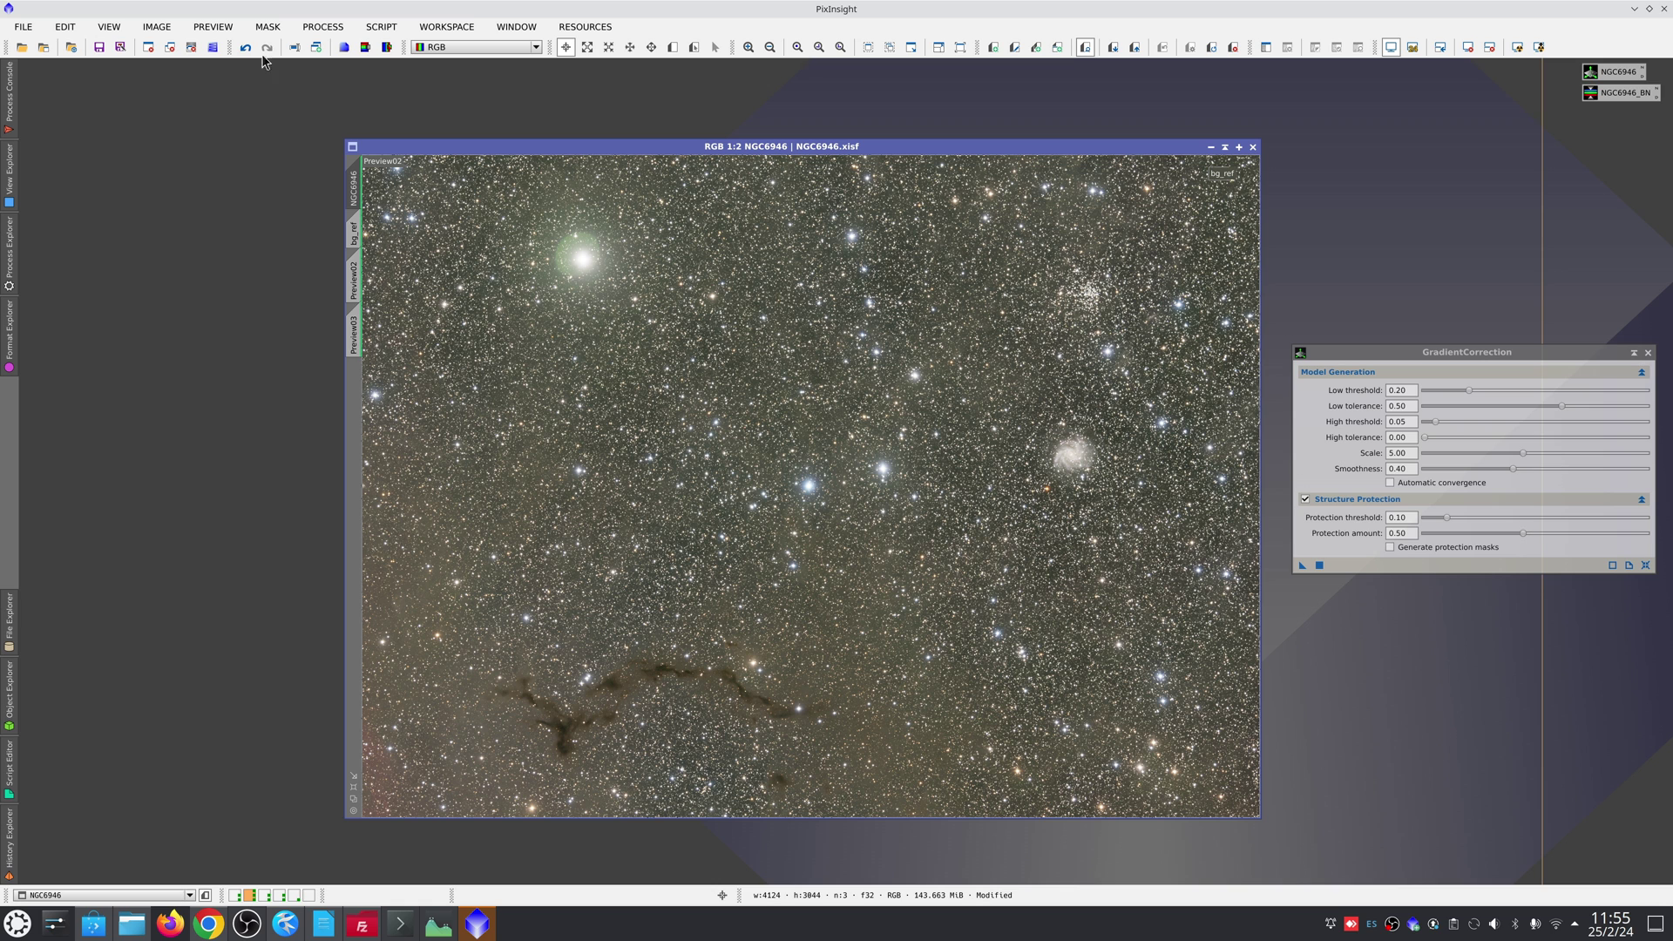
{"action": "left_click", "coordinate": [245, 47]}
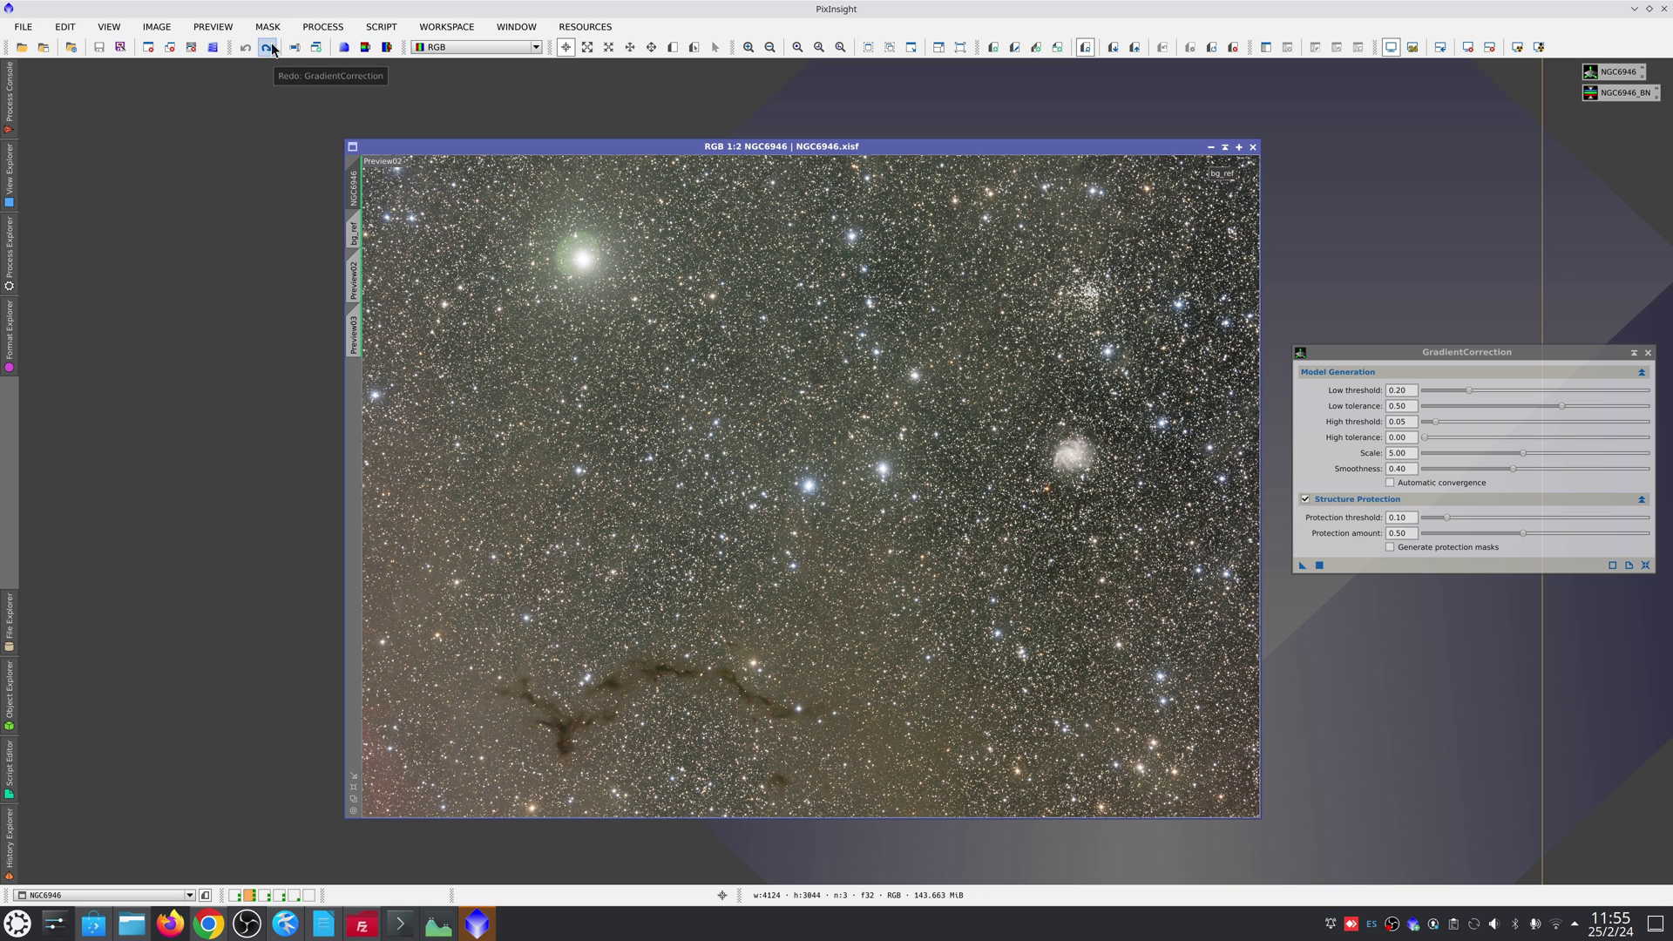
{"action": "left_click", "coordinate": [272, 49]}
{"action": "left_click", "coordinate": [267, 50]}
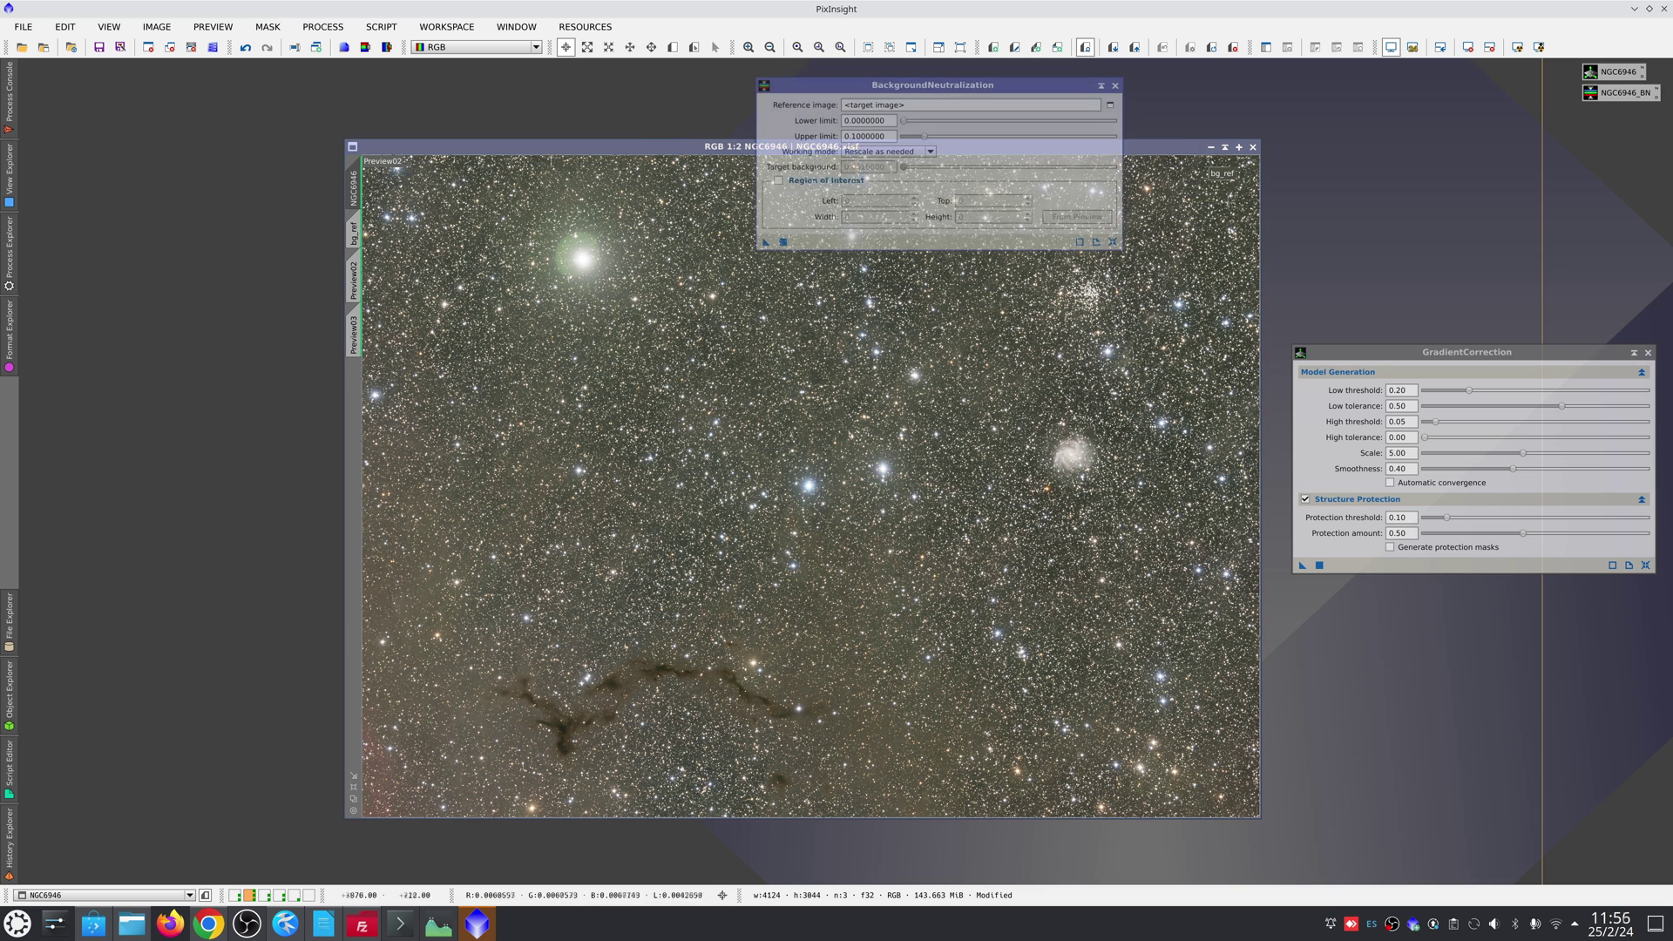
Step: Neutralize NGC6946's background using the bg_ref preview as the background reference
{"action": "left_click_drag", "start_coordinate": [358, 233], "coordinate": [1080, 198]}
{"action": "left_click_drag", "start_coordinate": [1002, 89], "coordinate": [1538, 136]}
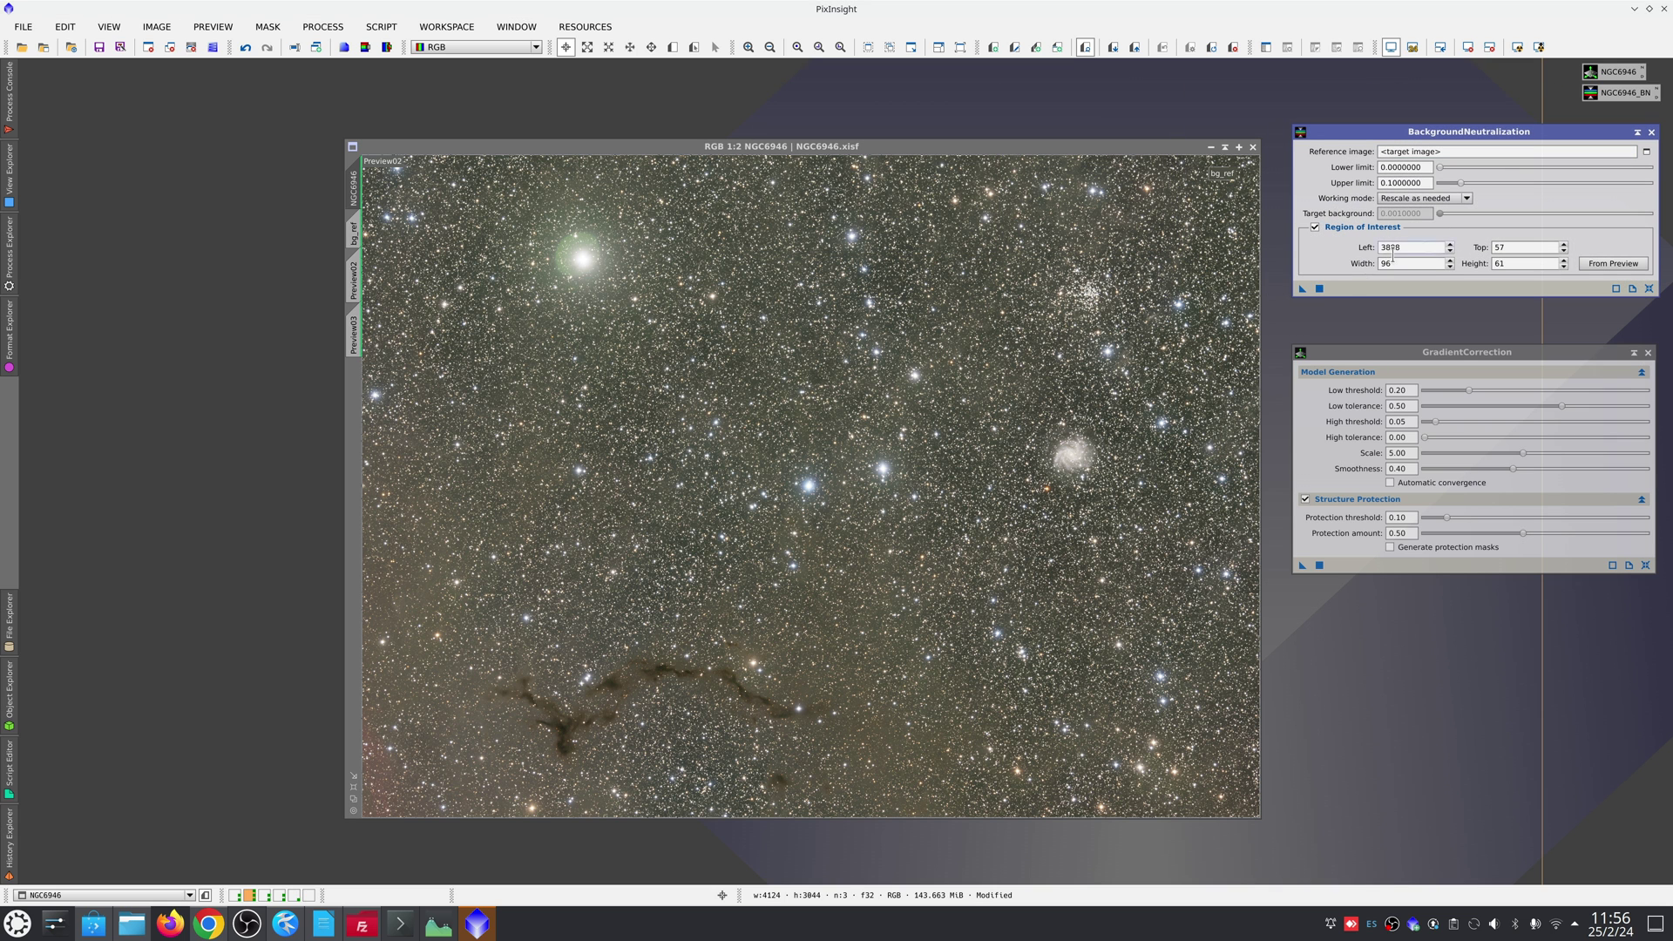
{"action": "left_click", "coordinate": [1303, 290]}
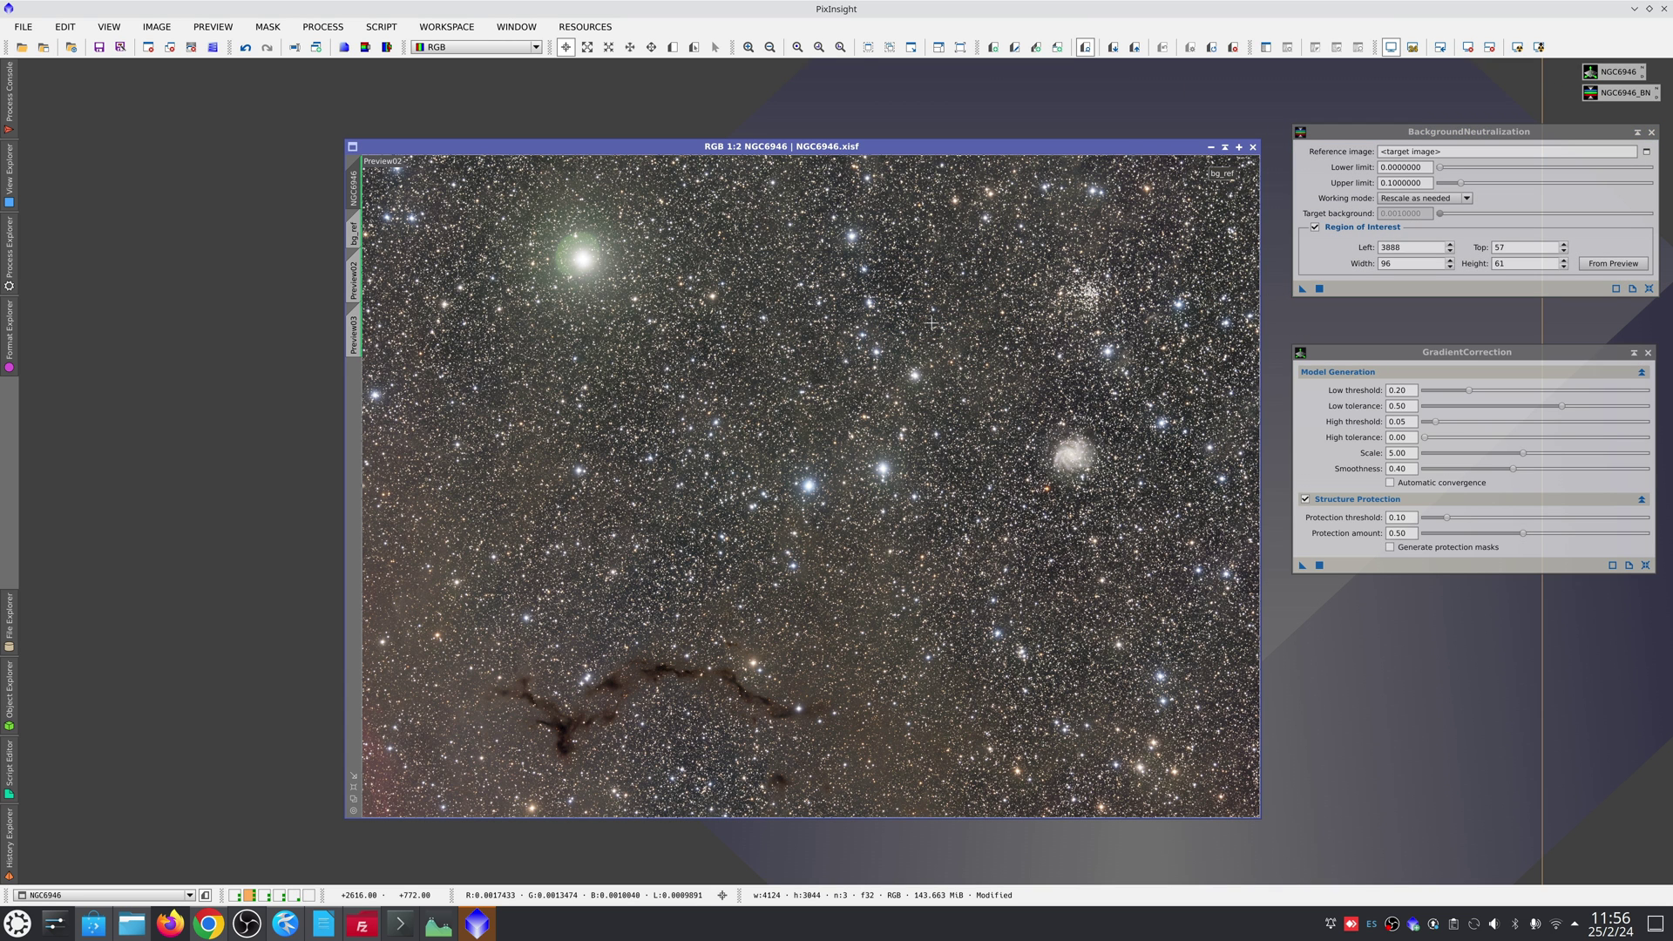
{"action": "right_click", "coordinate": [932, 322]}
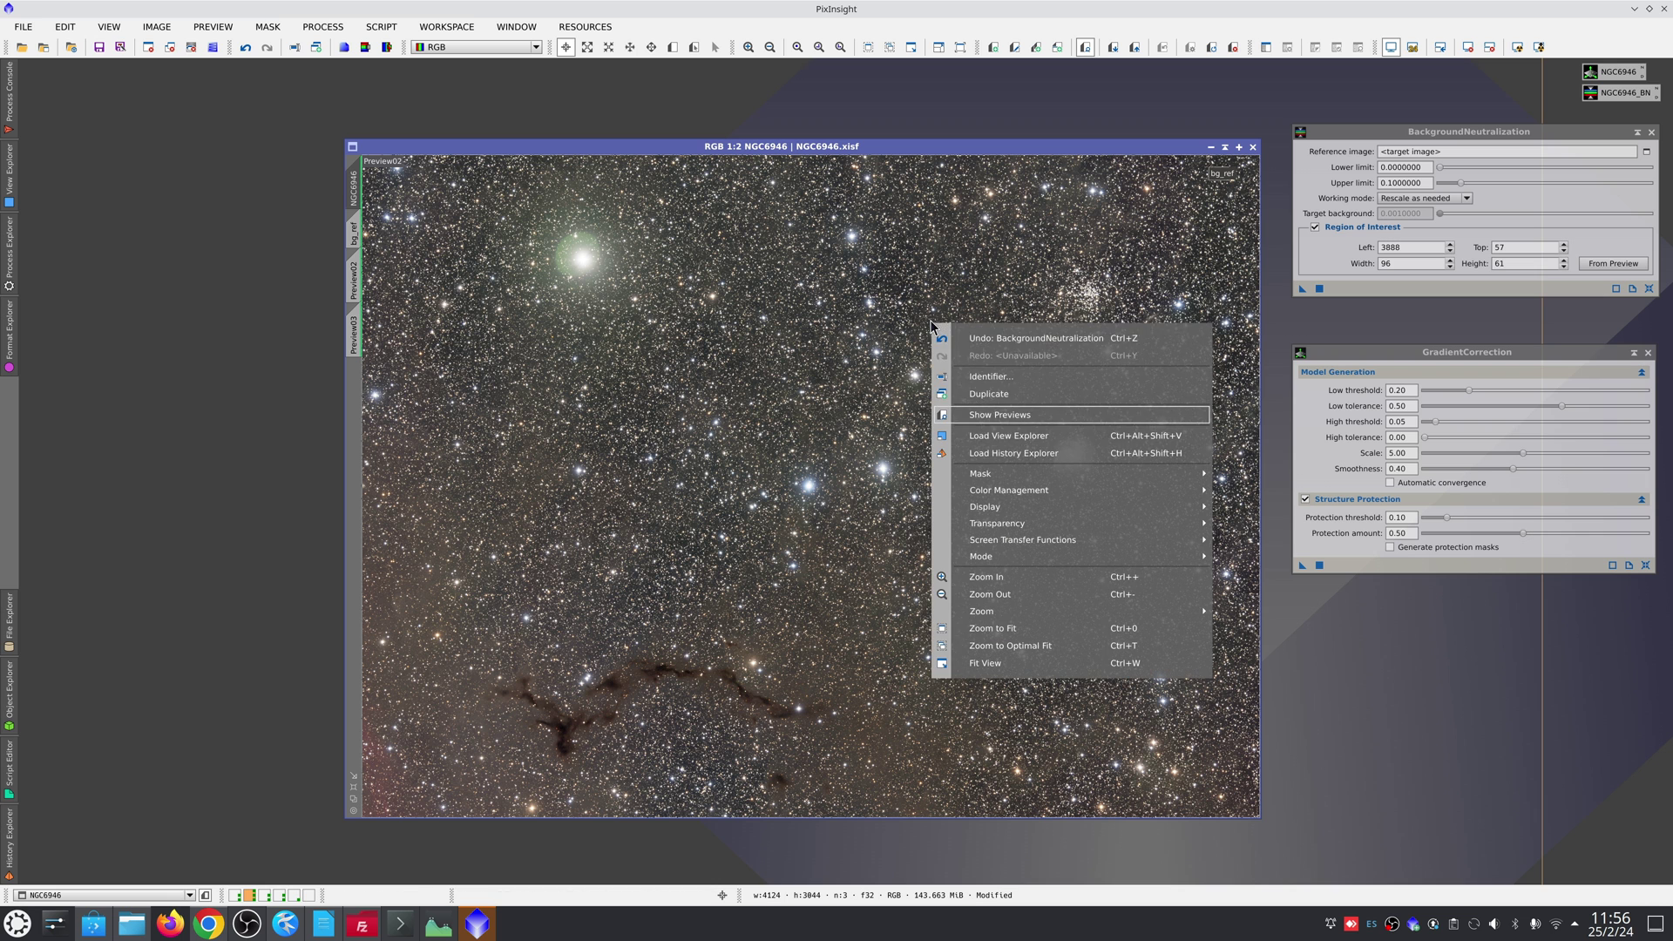
Step: Load the History Explorer and alternate between Initial State and BackgroundNeutralization, ending on BackgroundNeutralization
{"action": "left_click", "coordinate": [989, 455]}
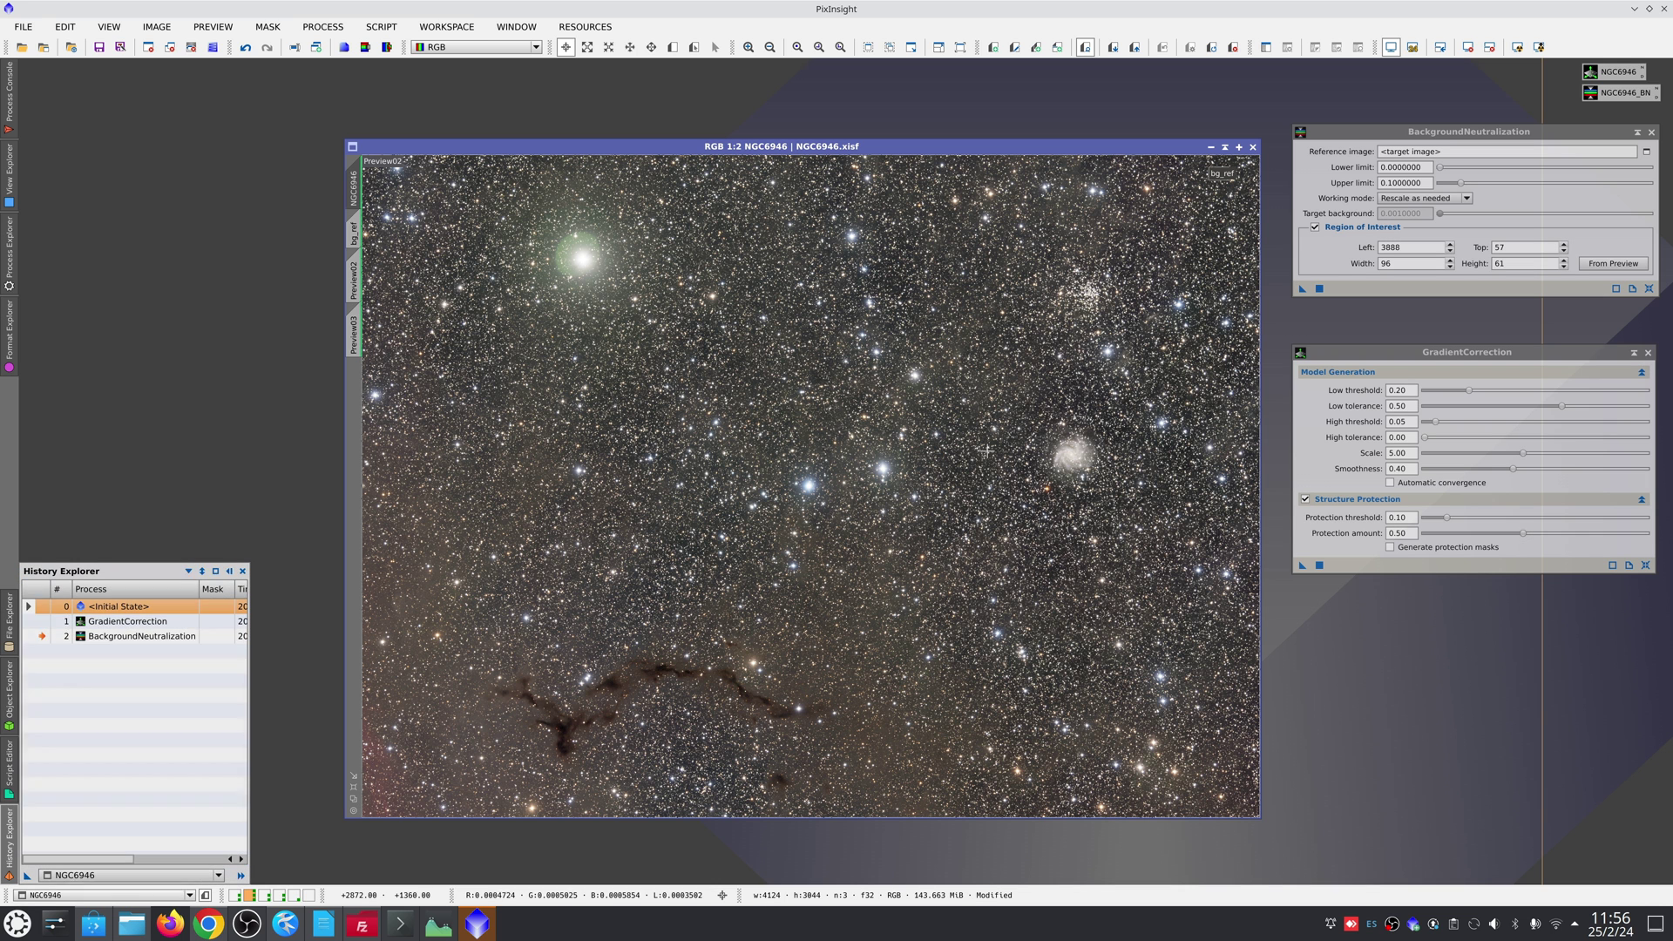
{"action": "left_click", "coordinate": [41, 606]}
{"action": "left_click", "coordinate": [40, 636]}
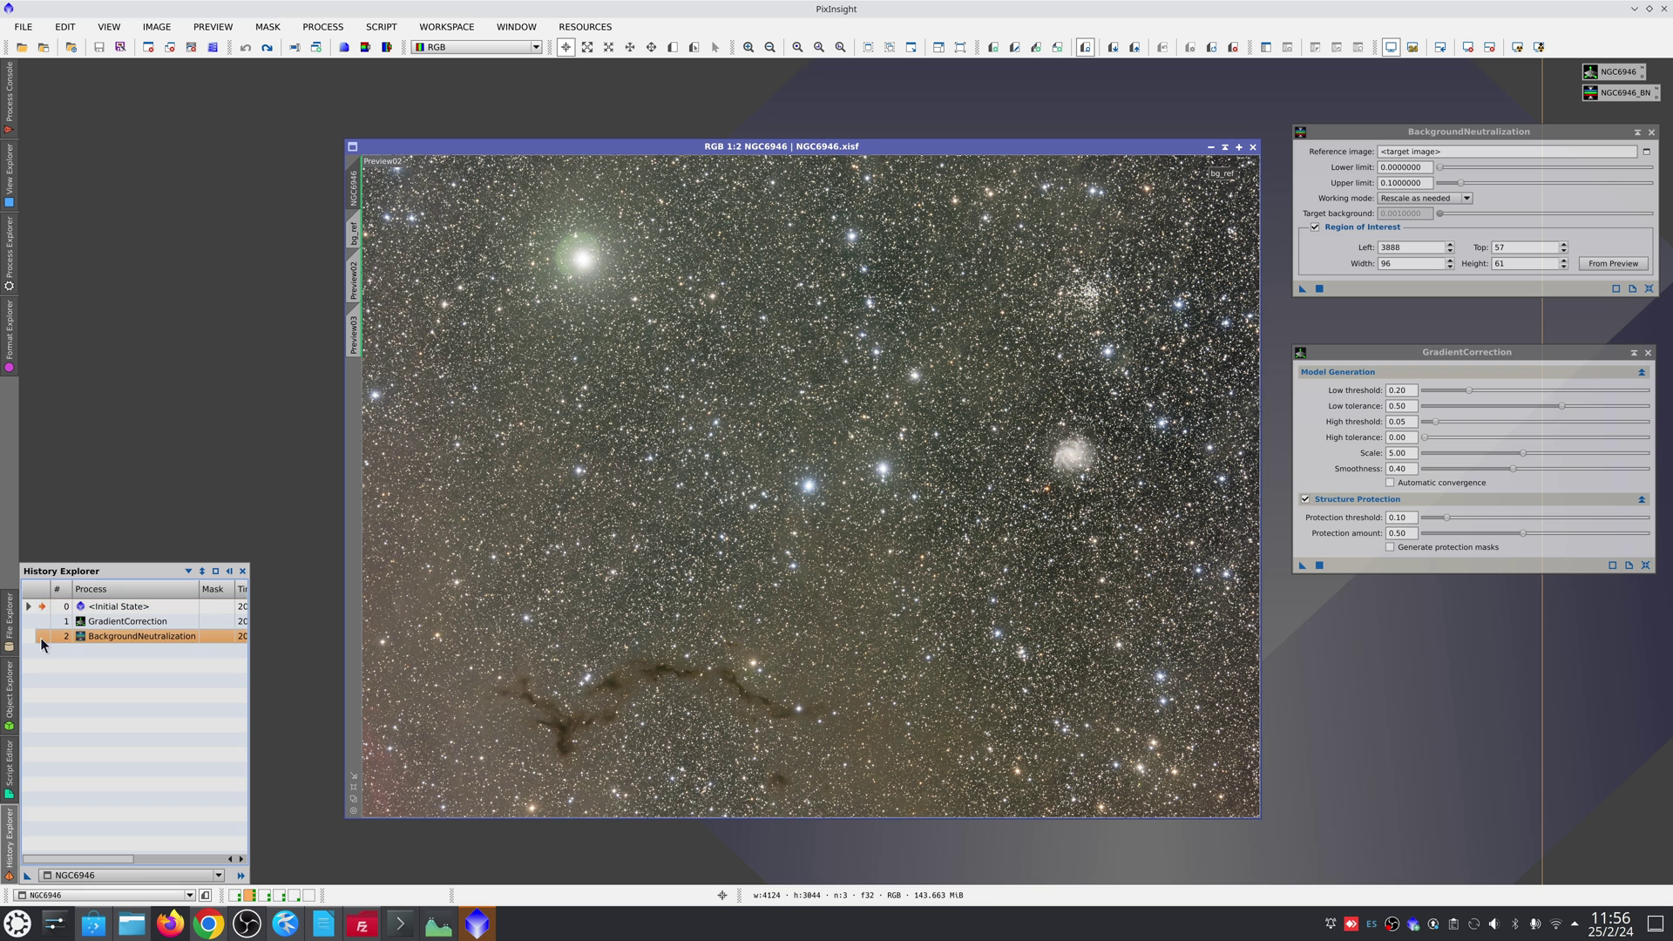
{"action": "left_click", "coordinate": [40, 606]}
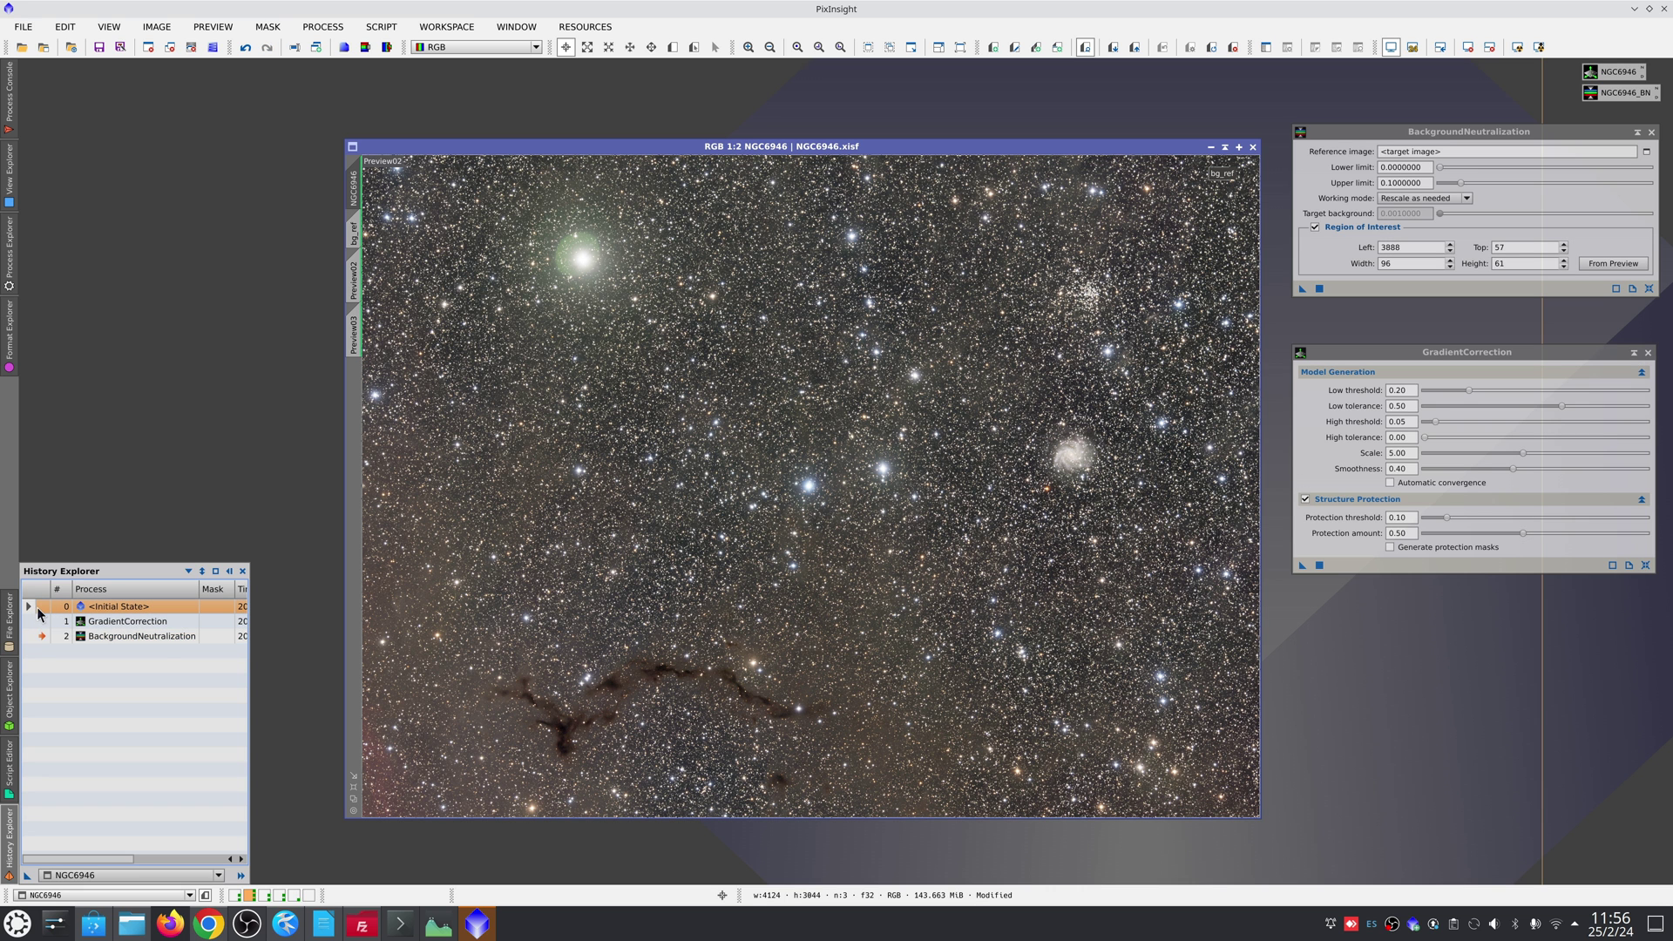
{"action": "left_click", "coordinate": [39, 636]}
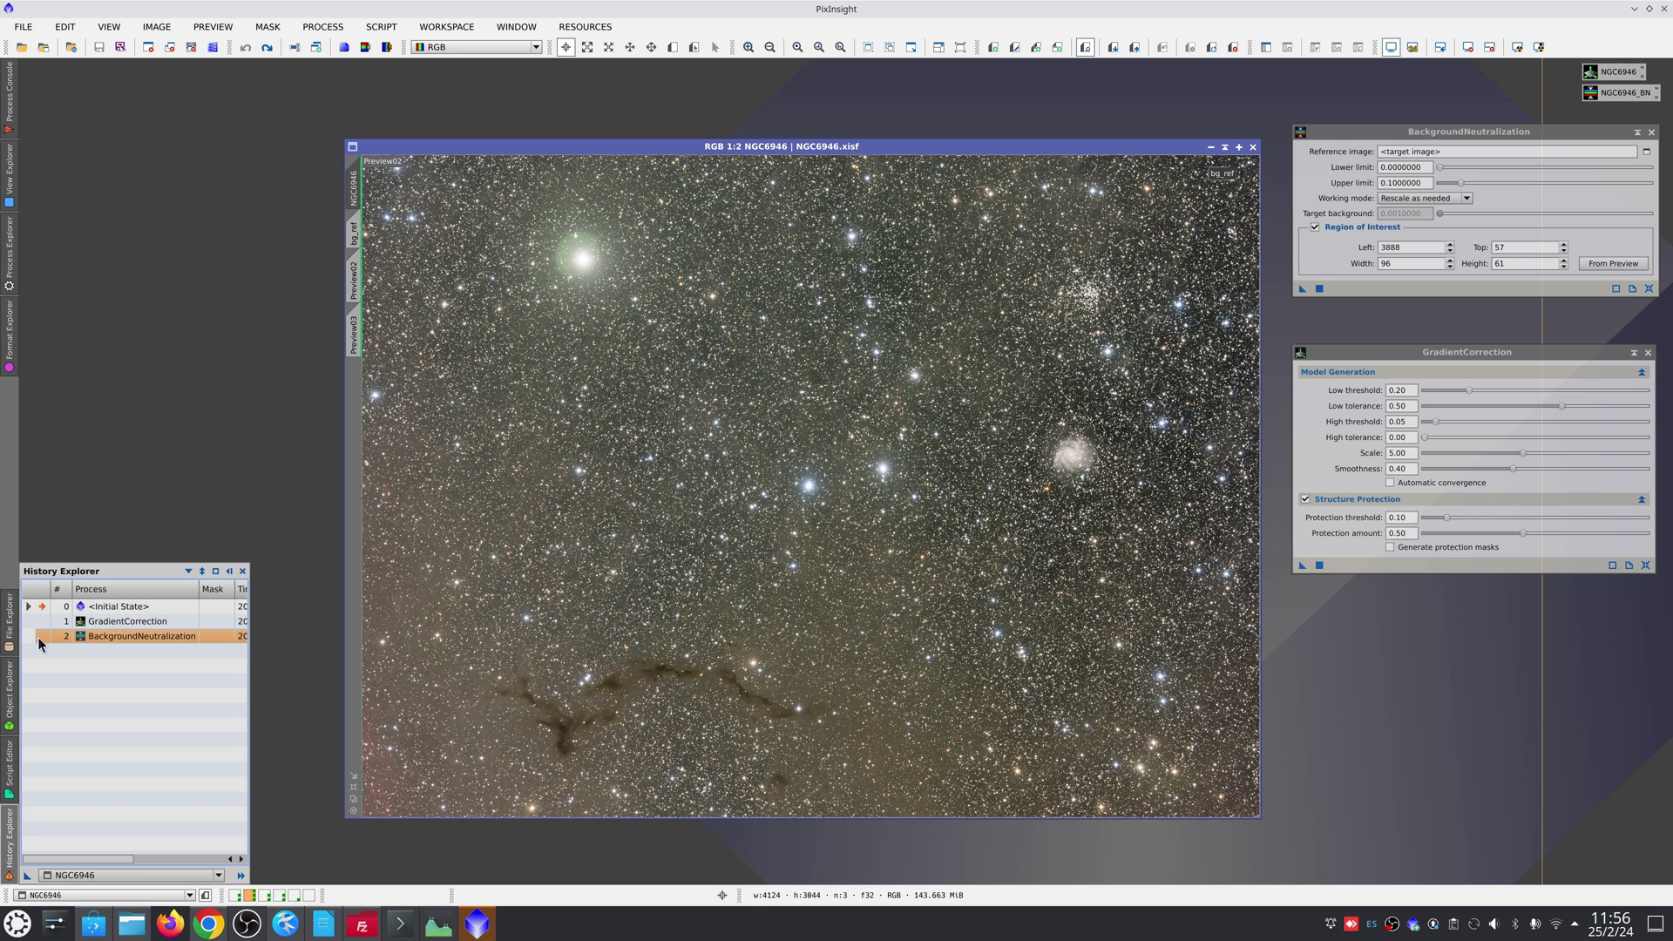
{"action": "left_click", "coordinate": [42, 607]}
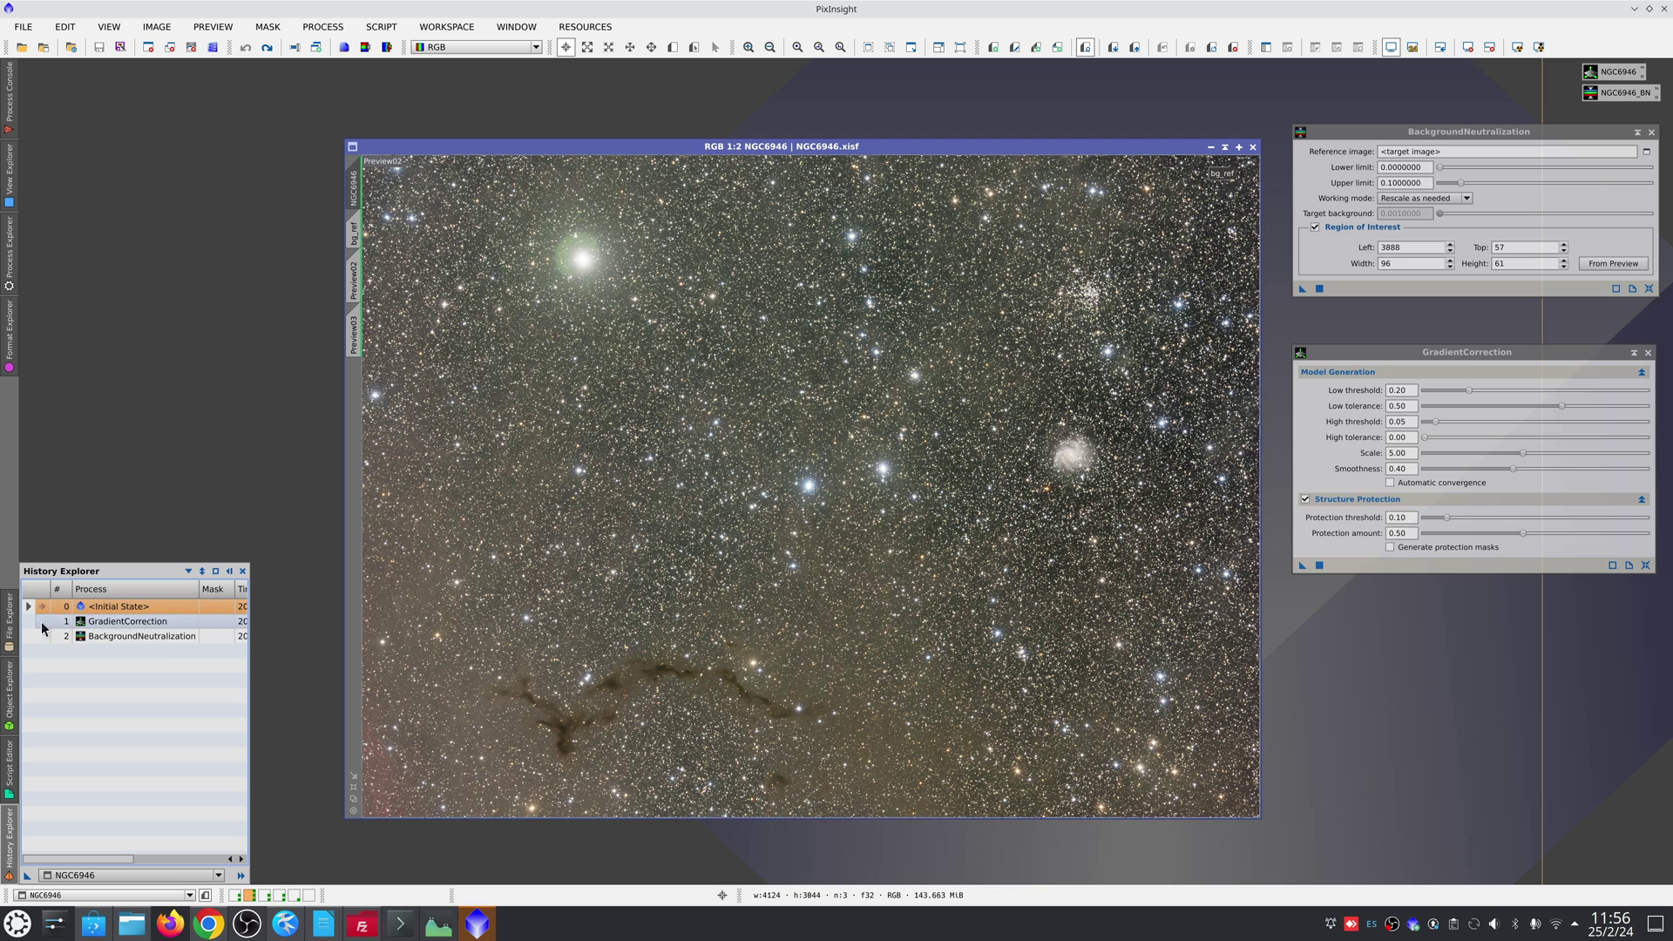
{"action": "left_click", "coordinate": [40, 636]}
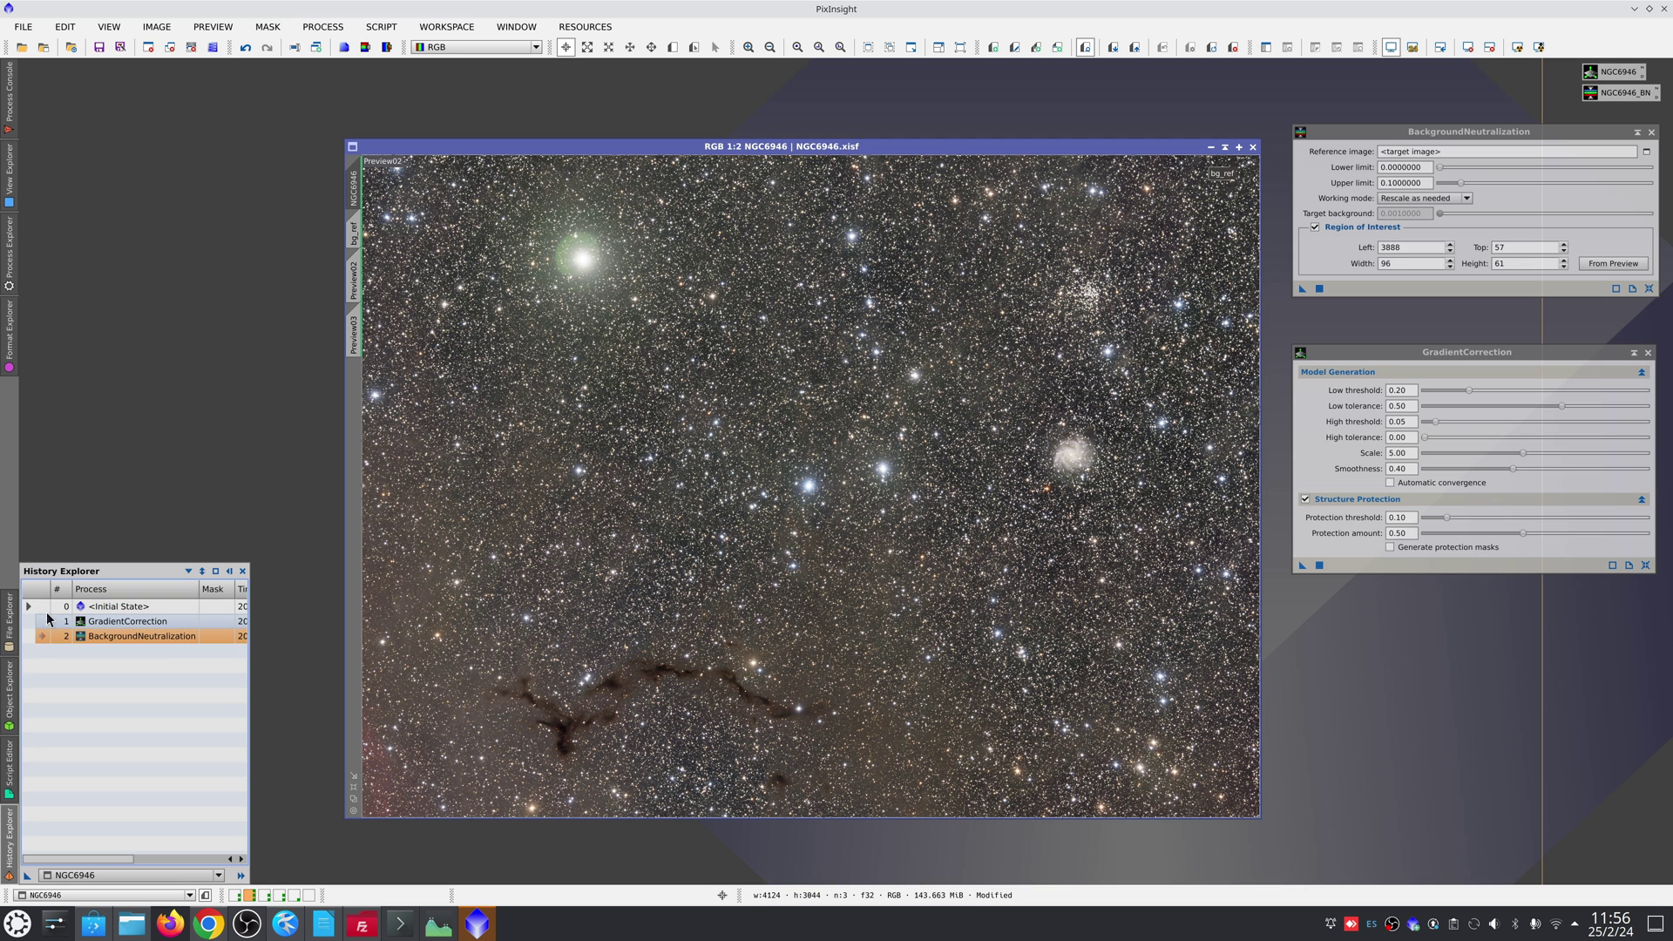
{"action": "left_click", "coordinate": [44, 609]}
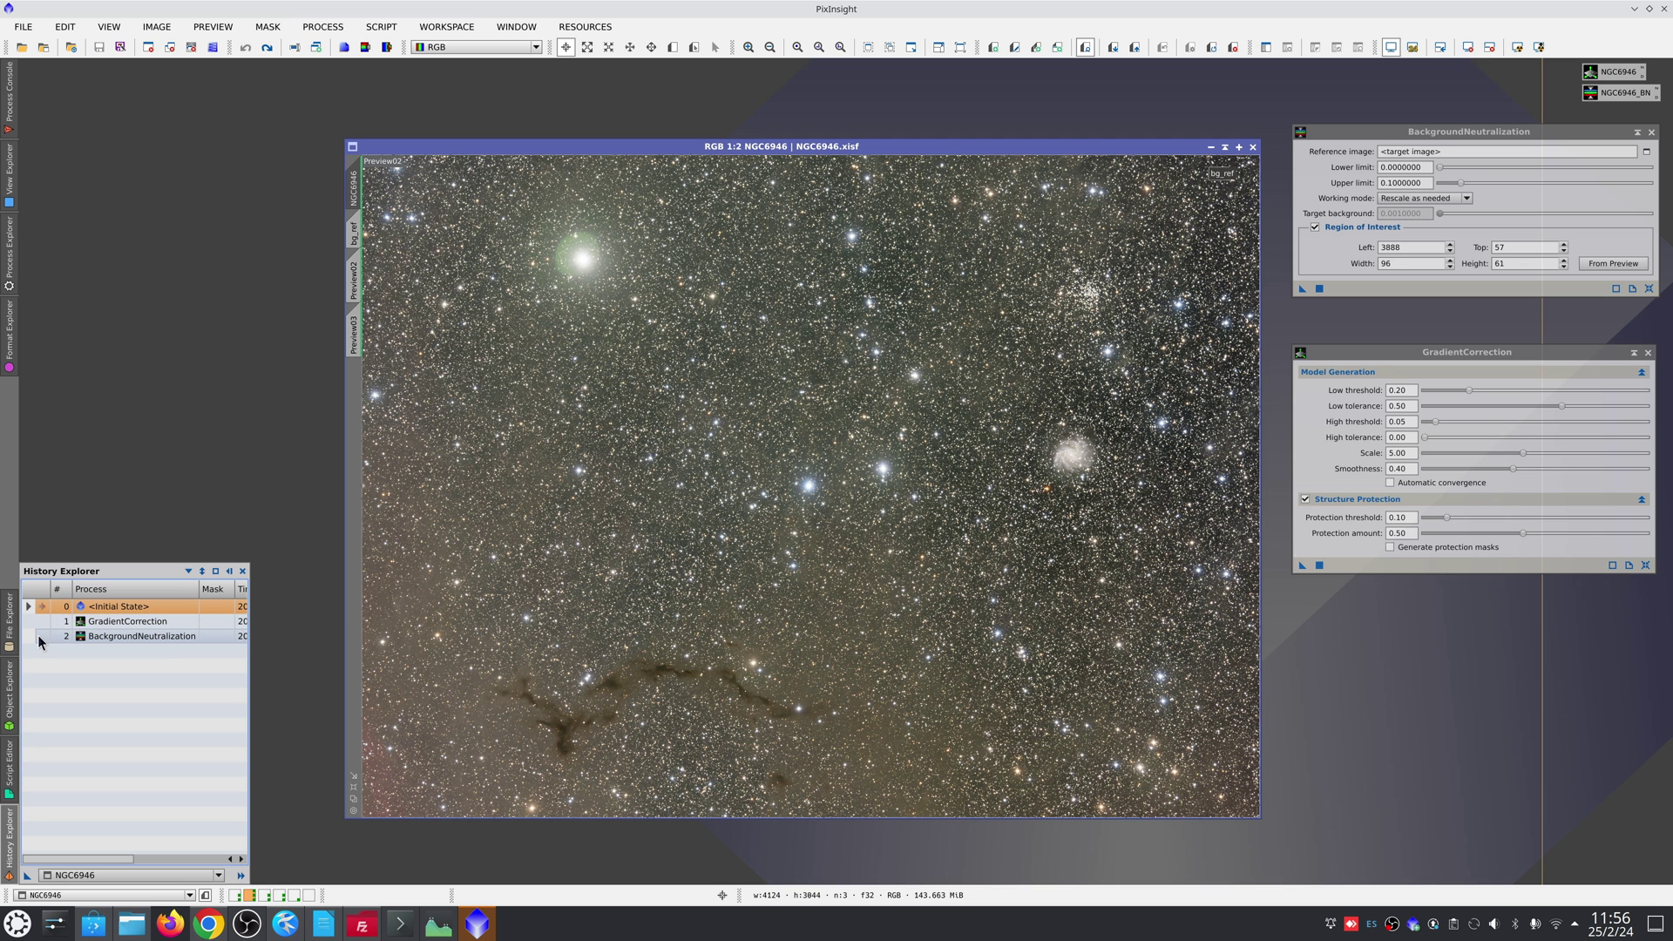
{"action": "left_click", "coordinate": [38, 636]}
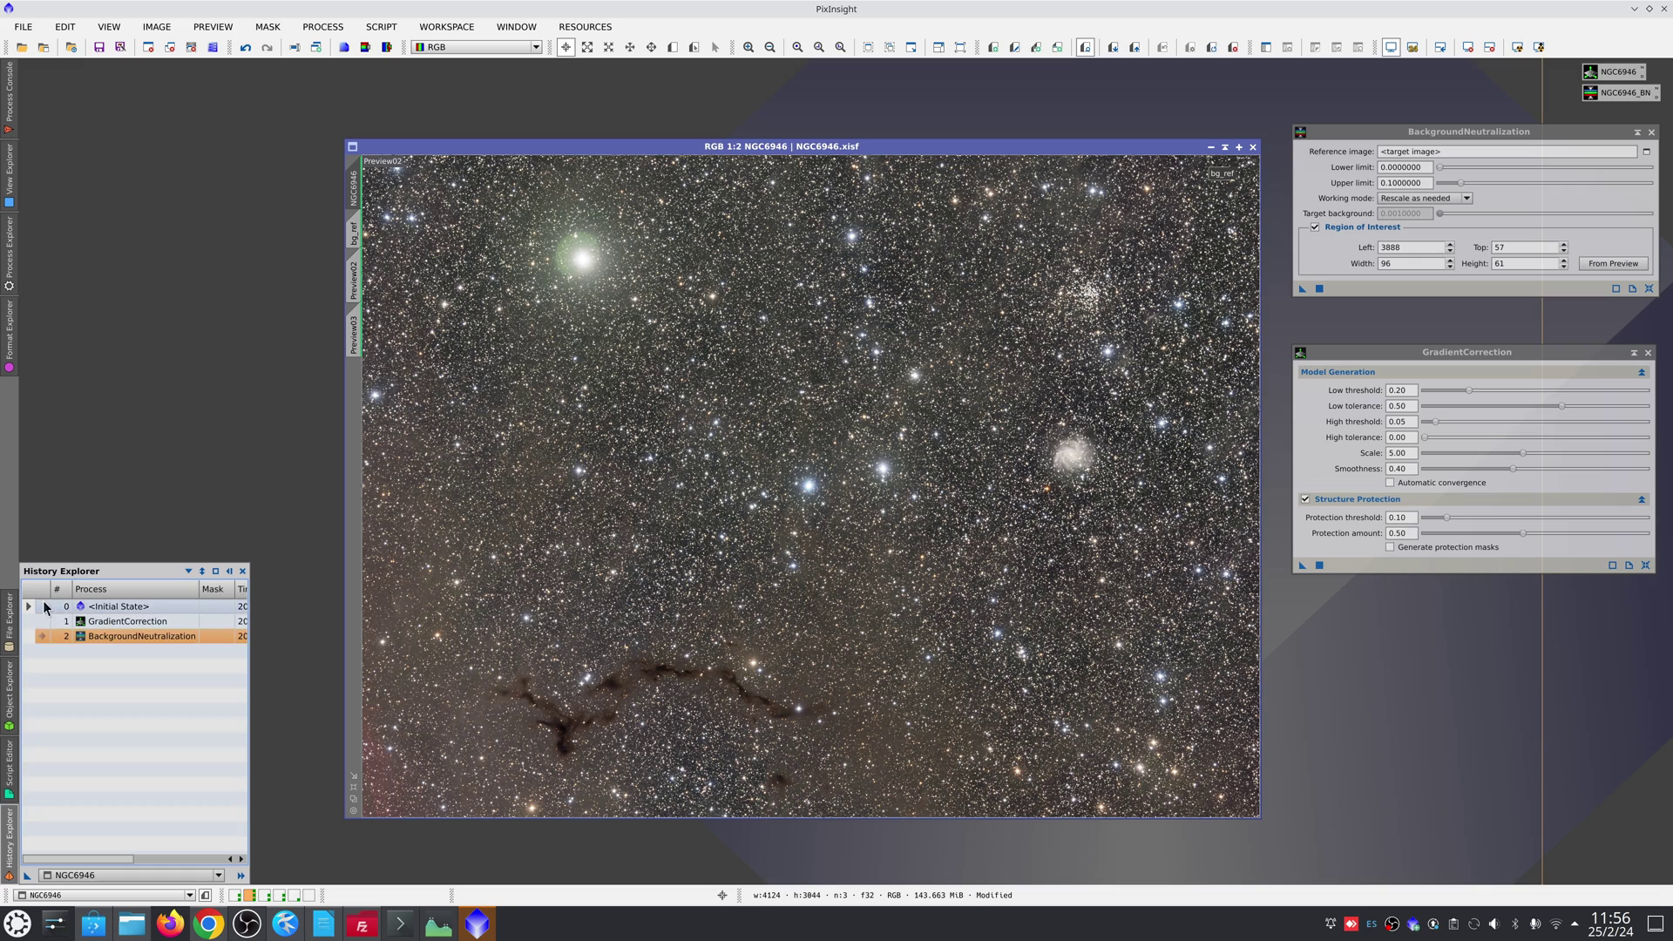
{"action": "left_click", "coordinate": [42, 607]}
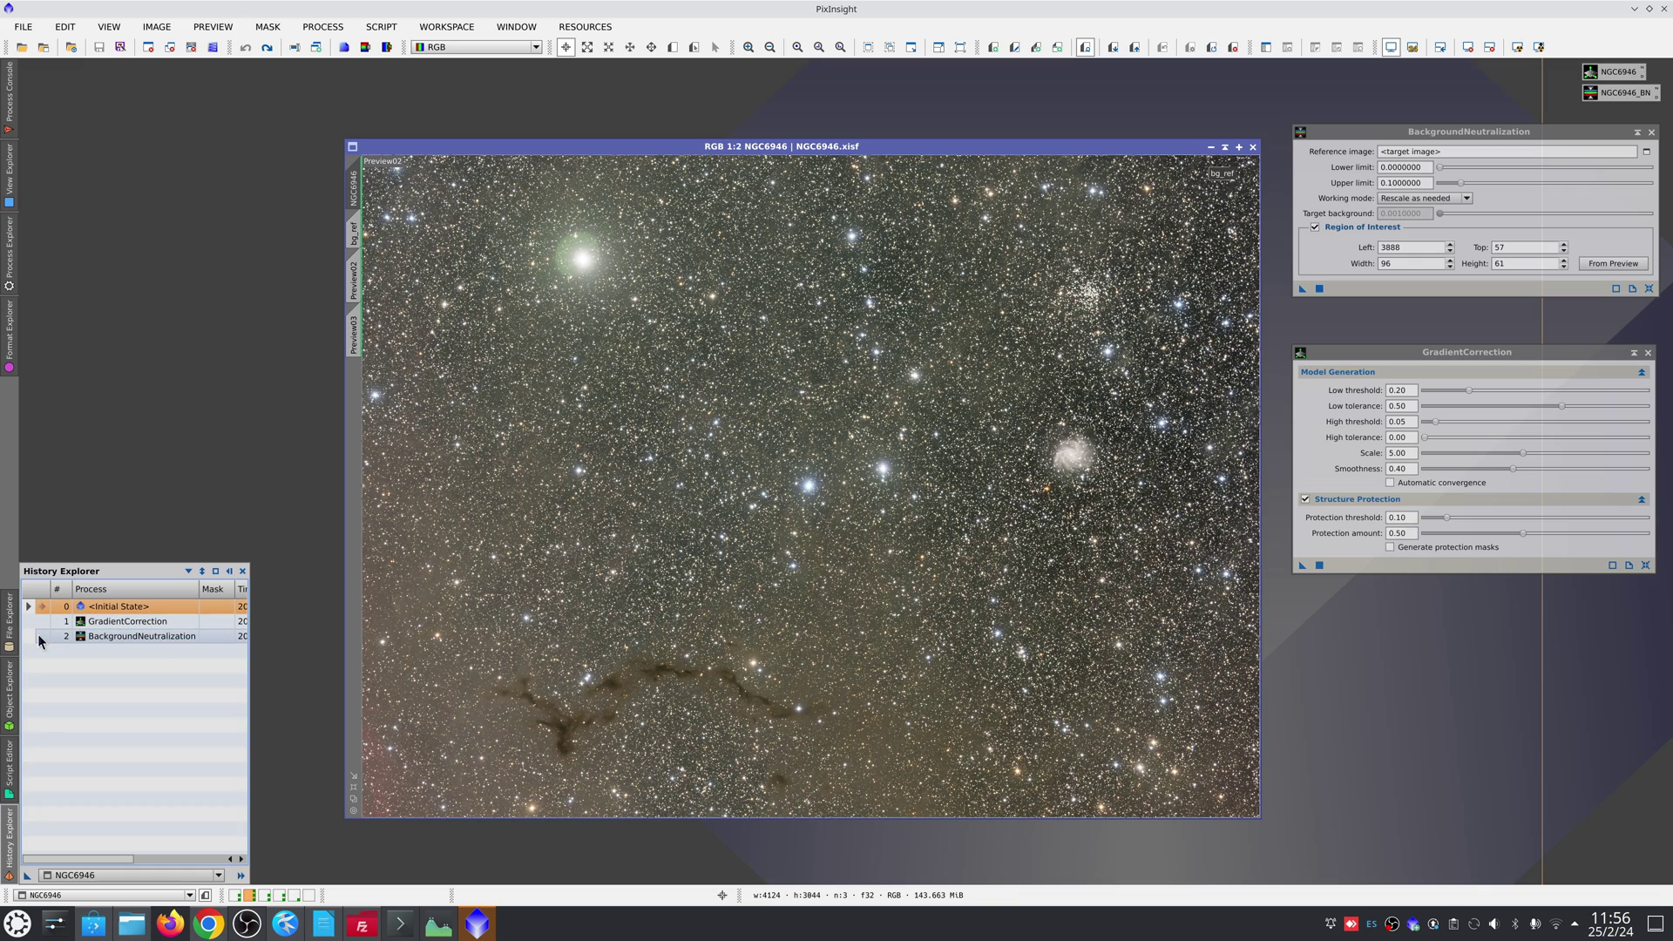
{"action": "left_click", "coordinate": [39, 634]}
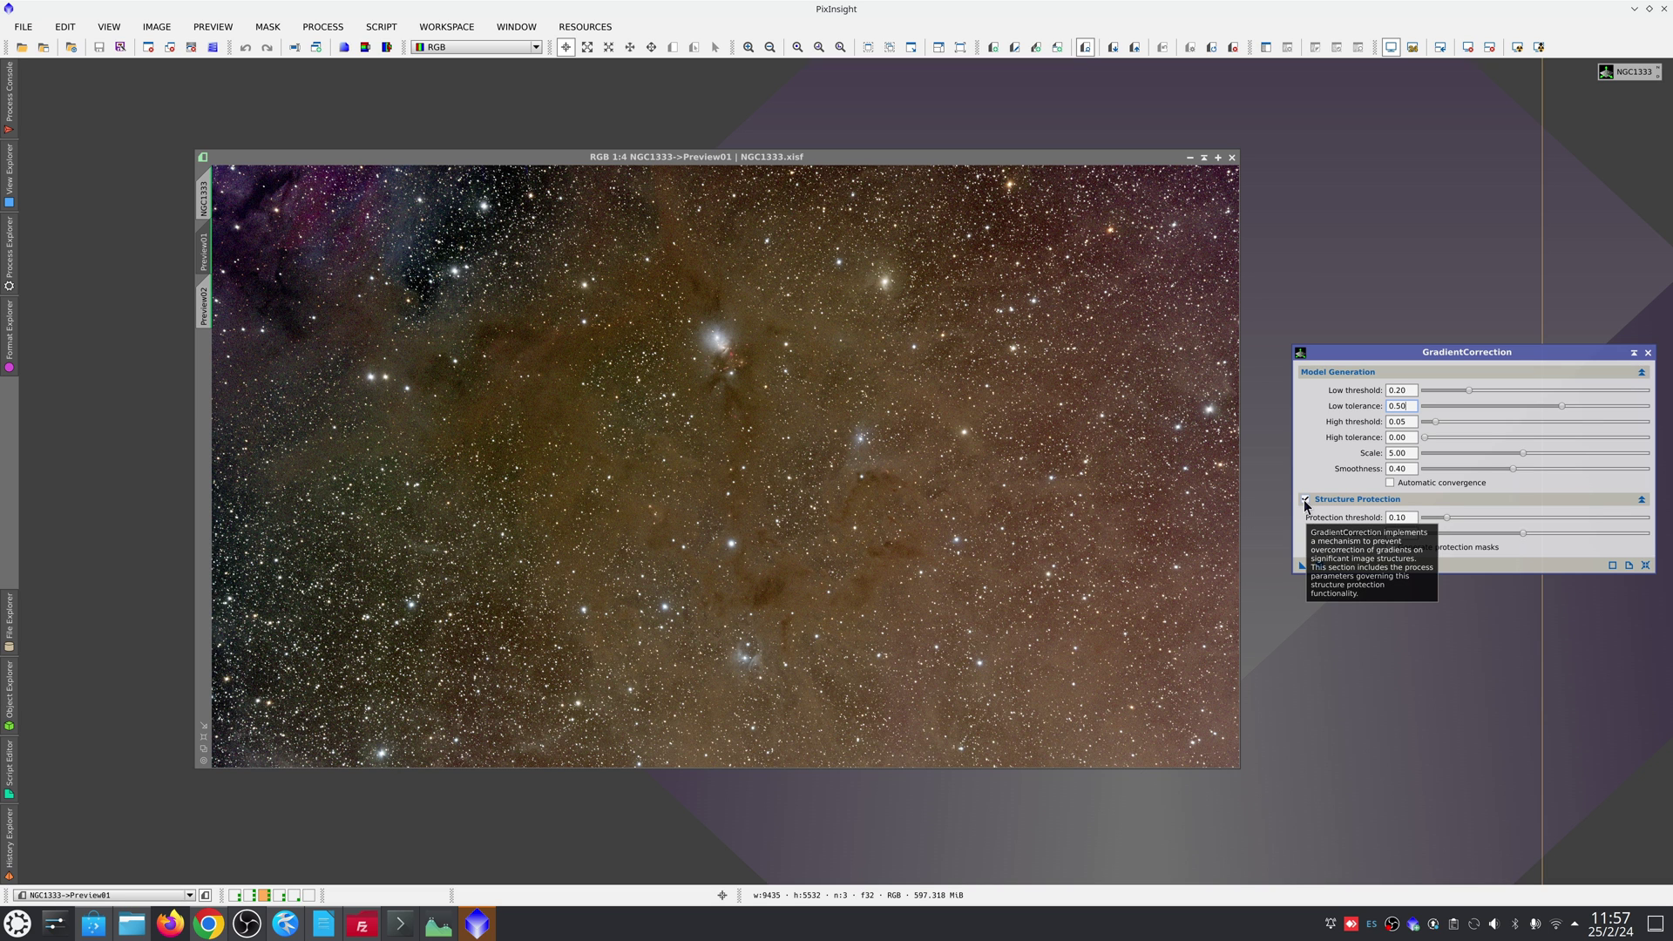
Step: Gradient-correct NGC1333 Preview01 without Structure Protection, compare it, then raise Scale for Preview02
{"action": "left_click", "coordinate": [1305, 500]}
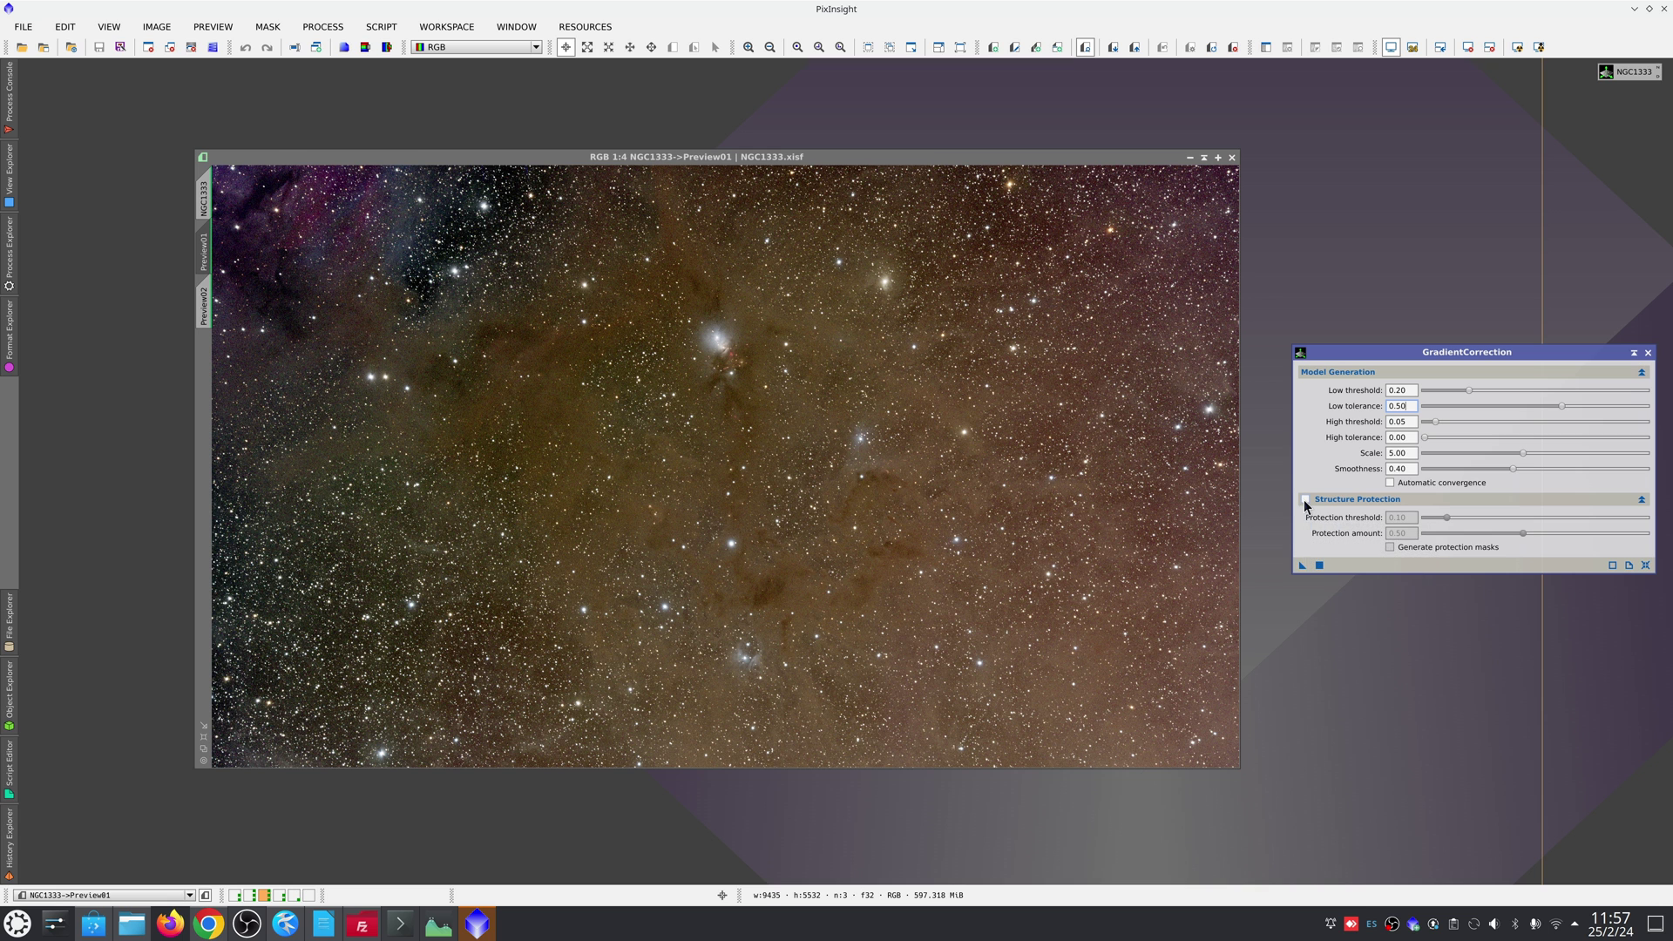
{"action": "left_click_drag", "start_coordinate": [1304, 566], "coordinate": [880, 521]}
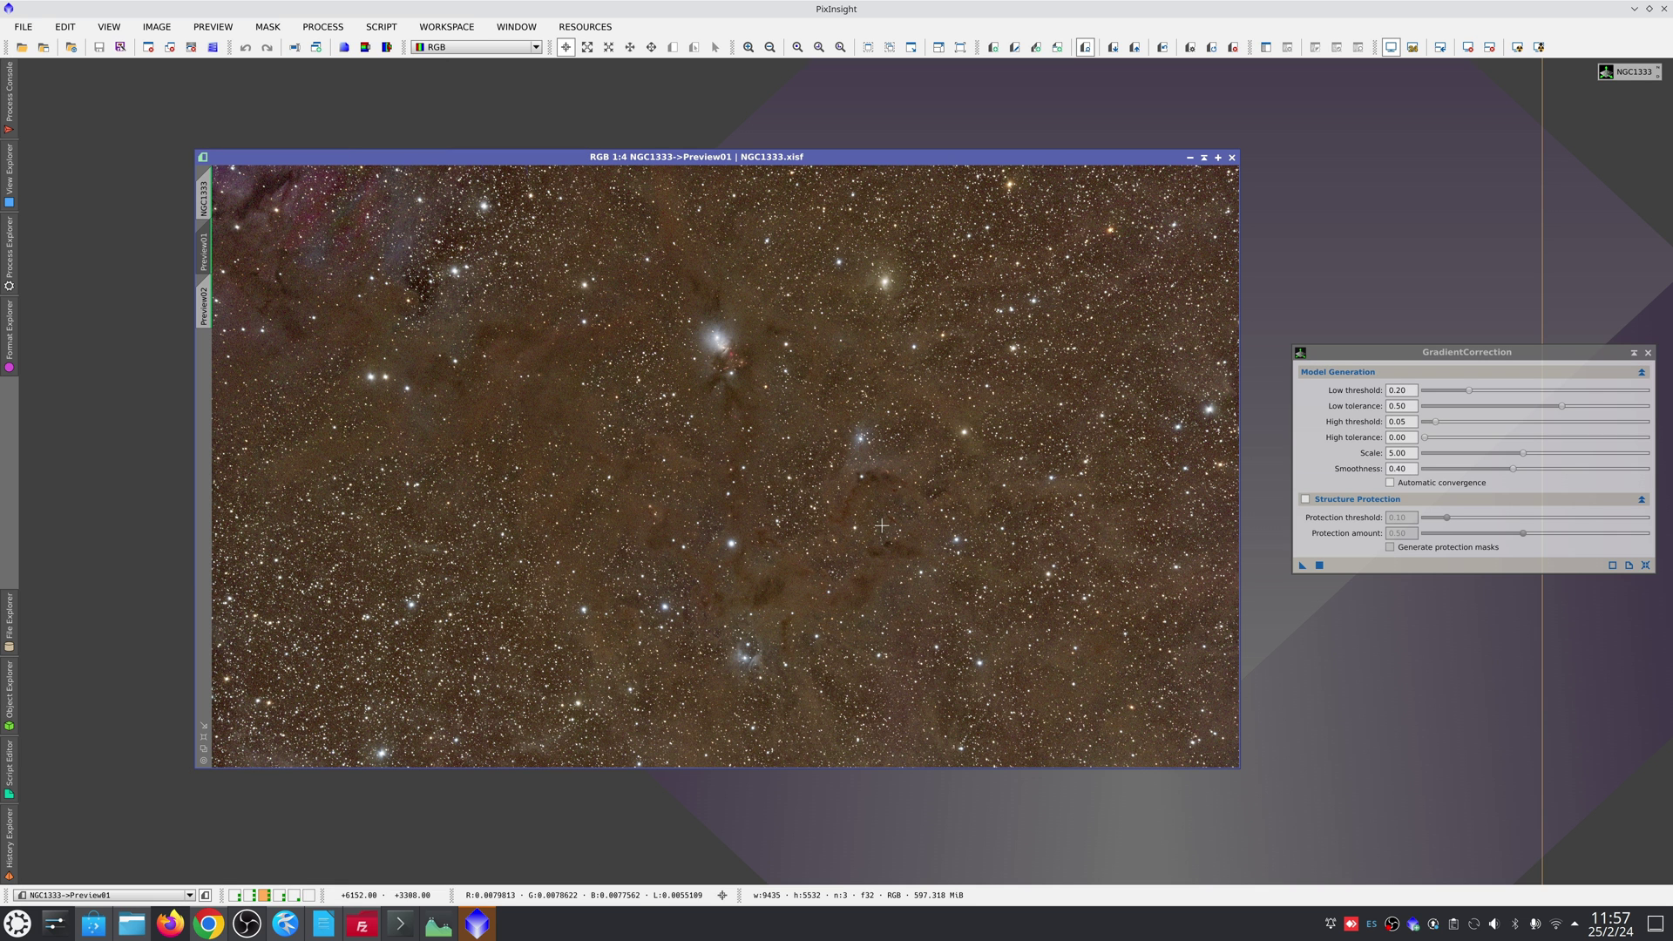
{"action": "left_click", "coordinate": [1163, 48]}
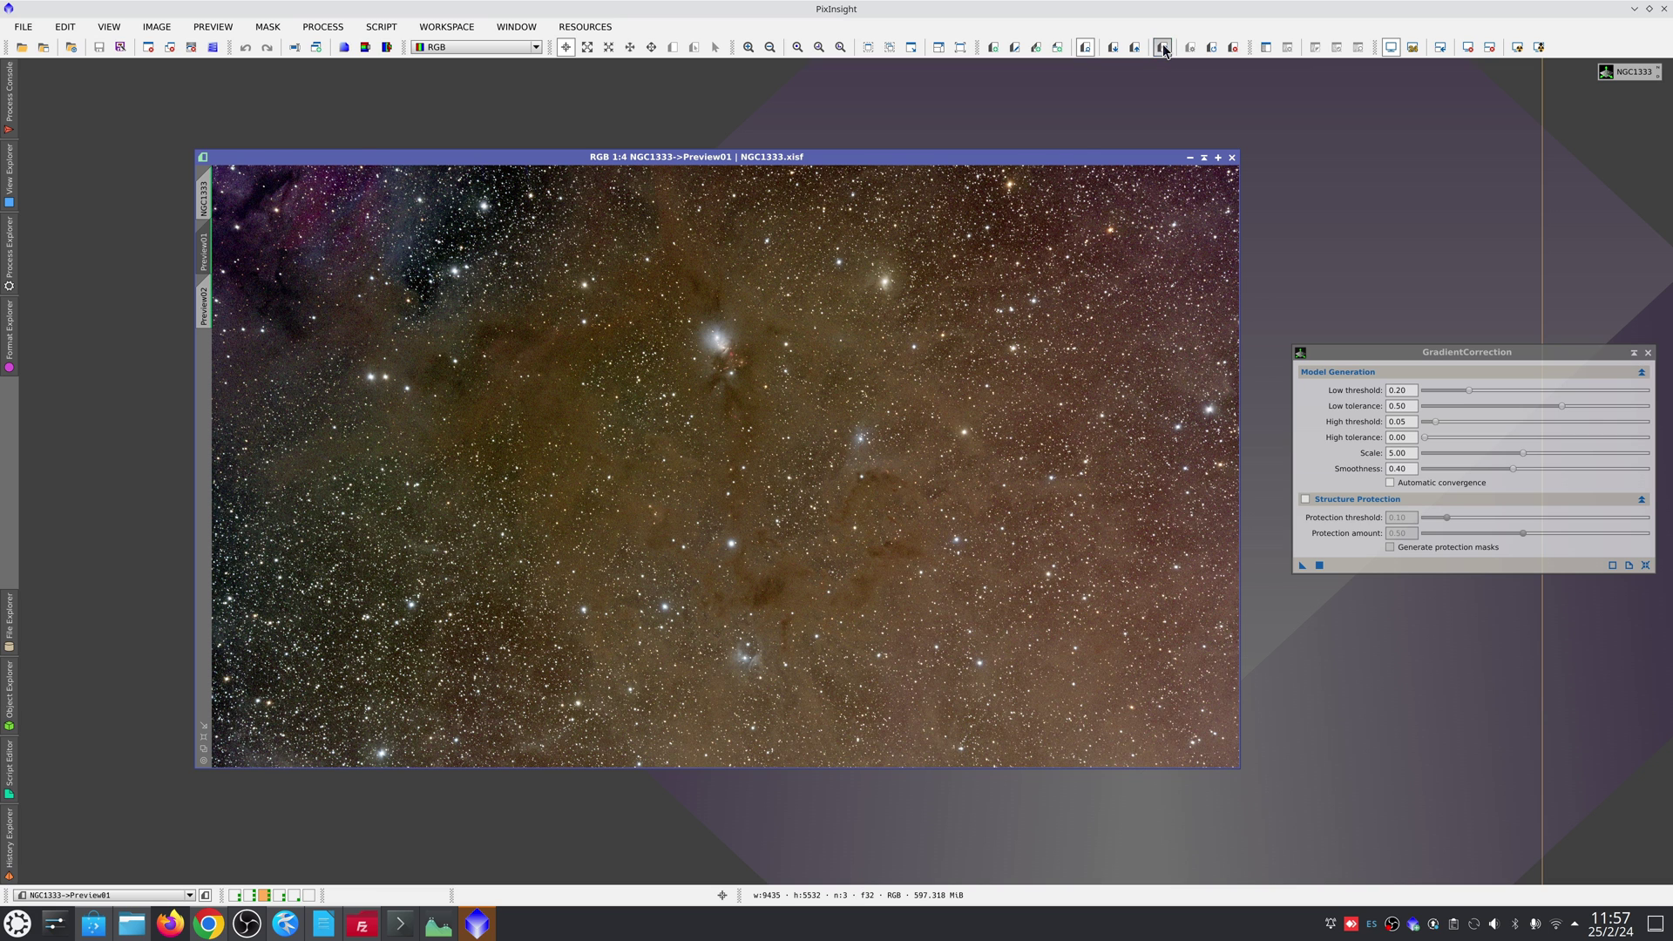
{"action": "left_click", "coordinate": [1163, 48]}
{"action": "left_click", "coordinate": [1163, 48]}
{"action": "left_click", "coordinate": [1163, 48]}
{"action": "left_click", "coordinate": [1163, 48]}
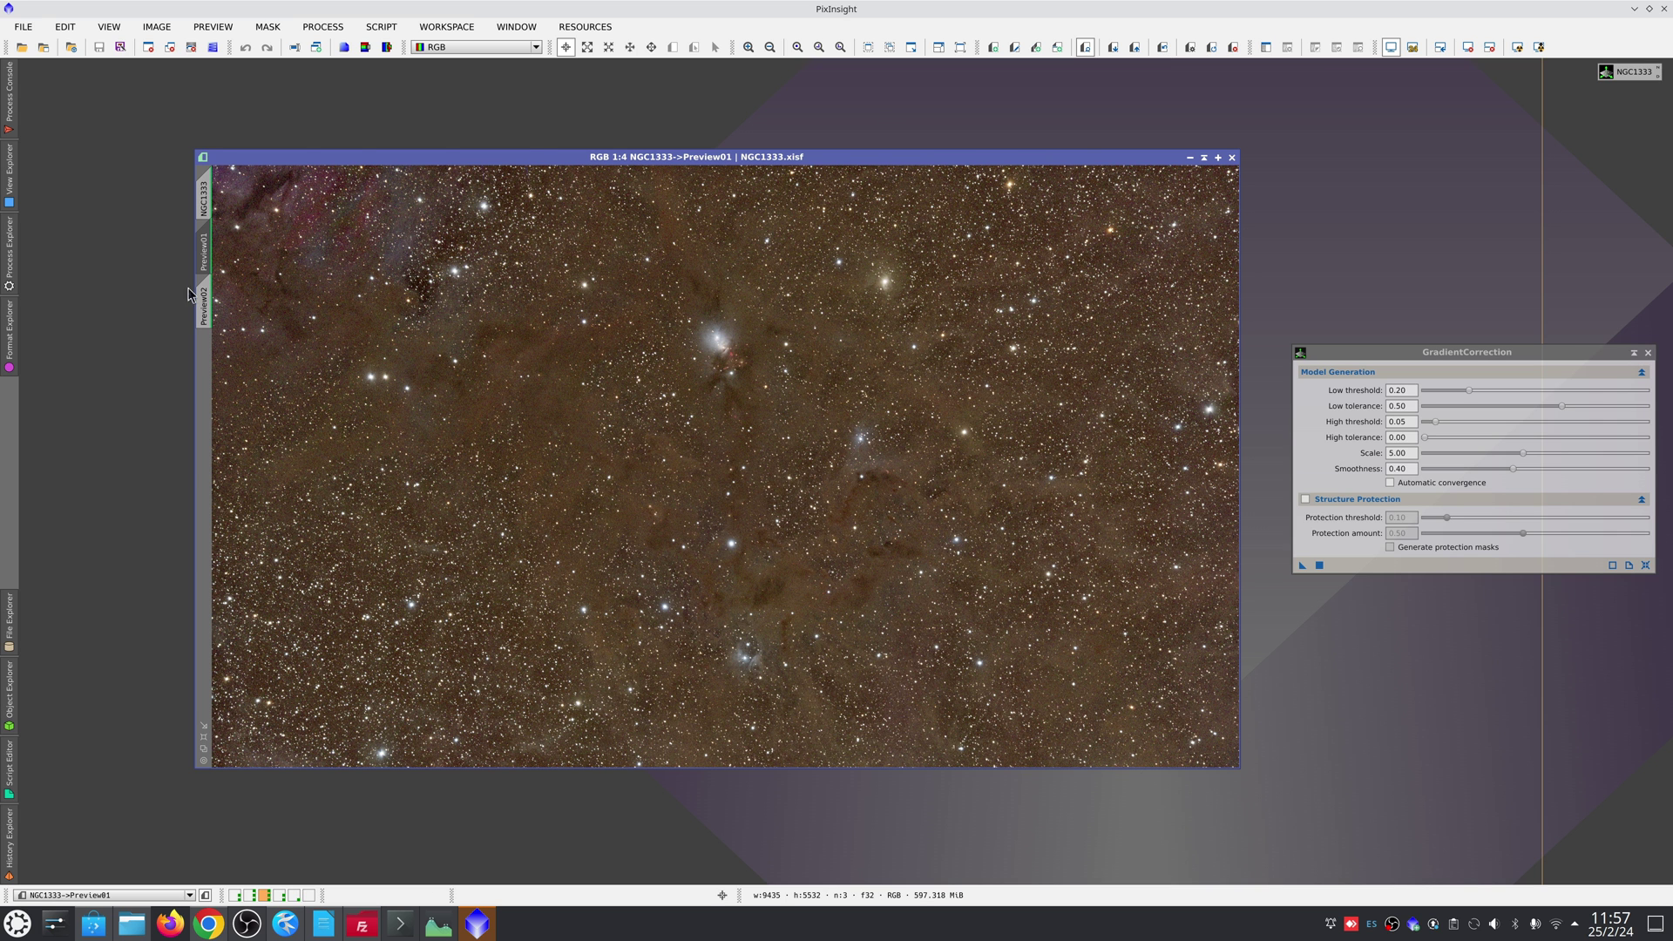
{"action": "left_click", "coordinate": [213, 303]}
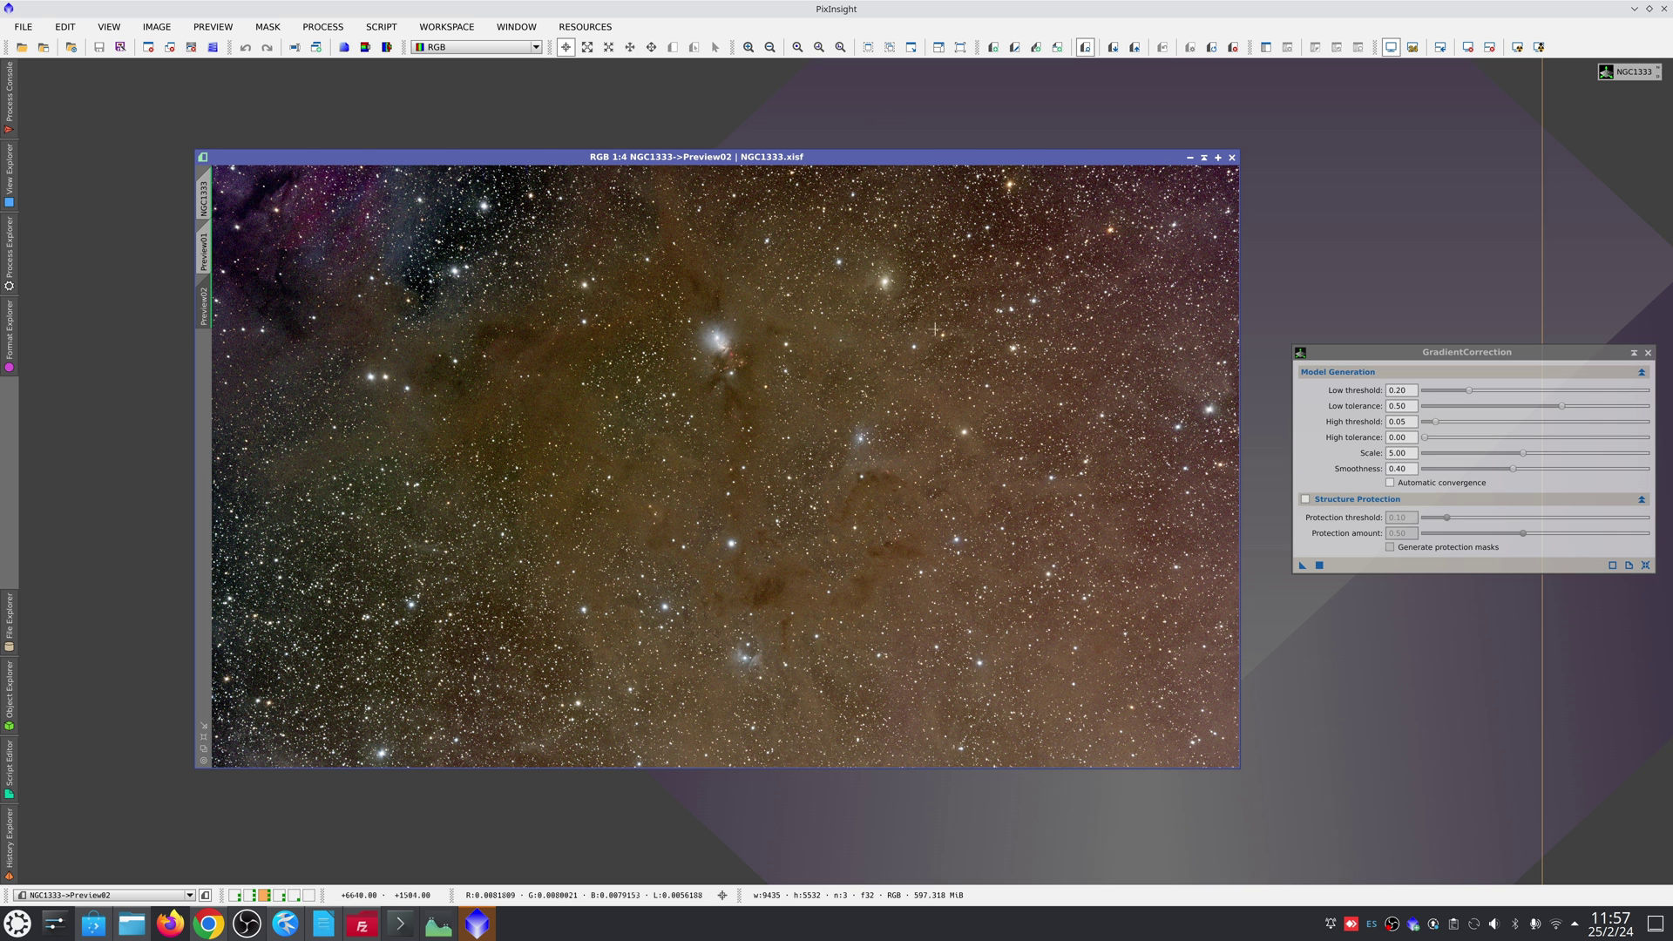
{"action": "left_click_drag", "start_coordinate": [1524, 453], "coordinate": [1573, 475]}
Step: Apply GradientCorrection (Scale 7.00, Smoothness 0.67) to Preview02, then flip between Preview01 and Preview02
{"action": "left_click", "coordinate": [1319, 565]}
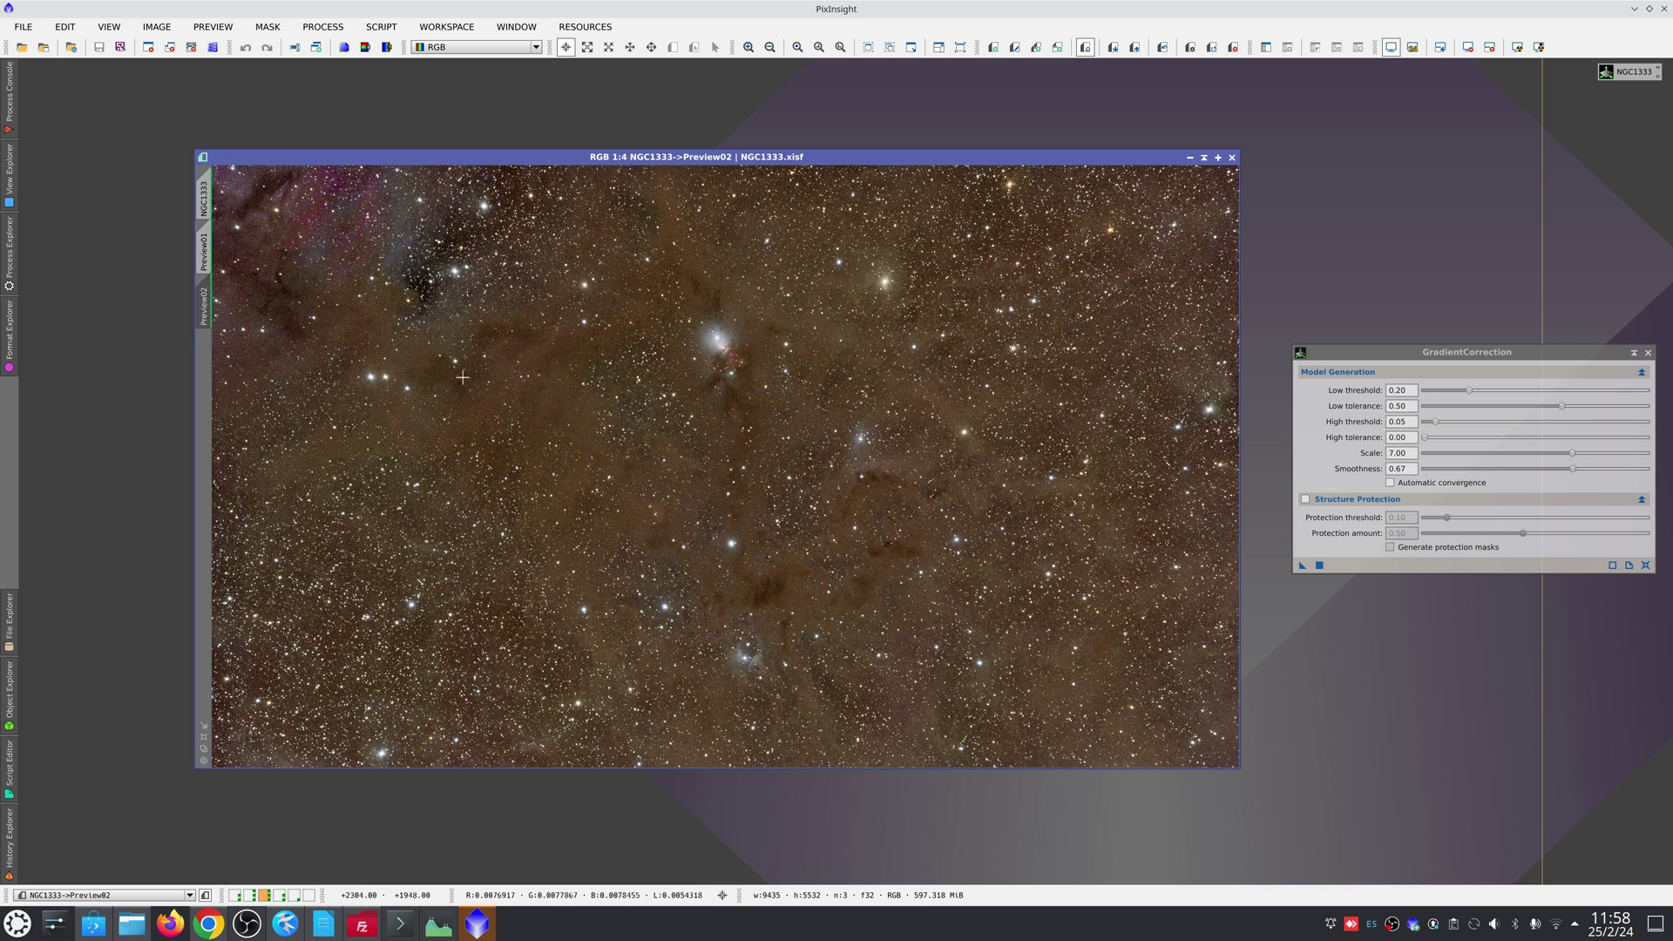
{"action": "key", "text": "ctrl+Page_Up"}
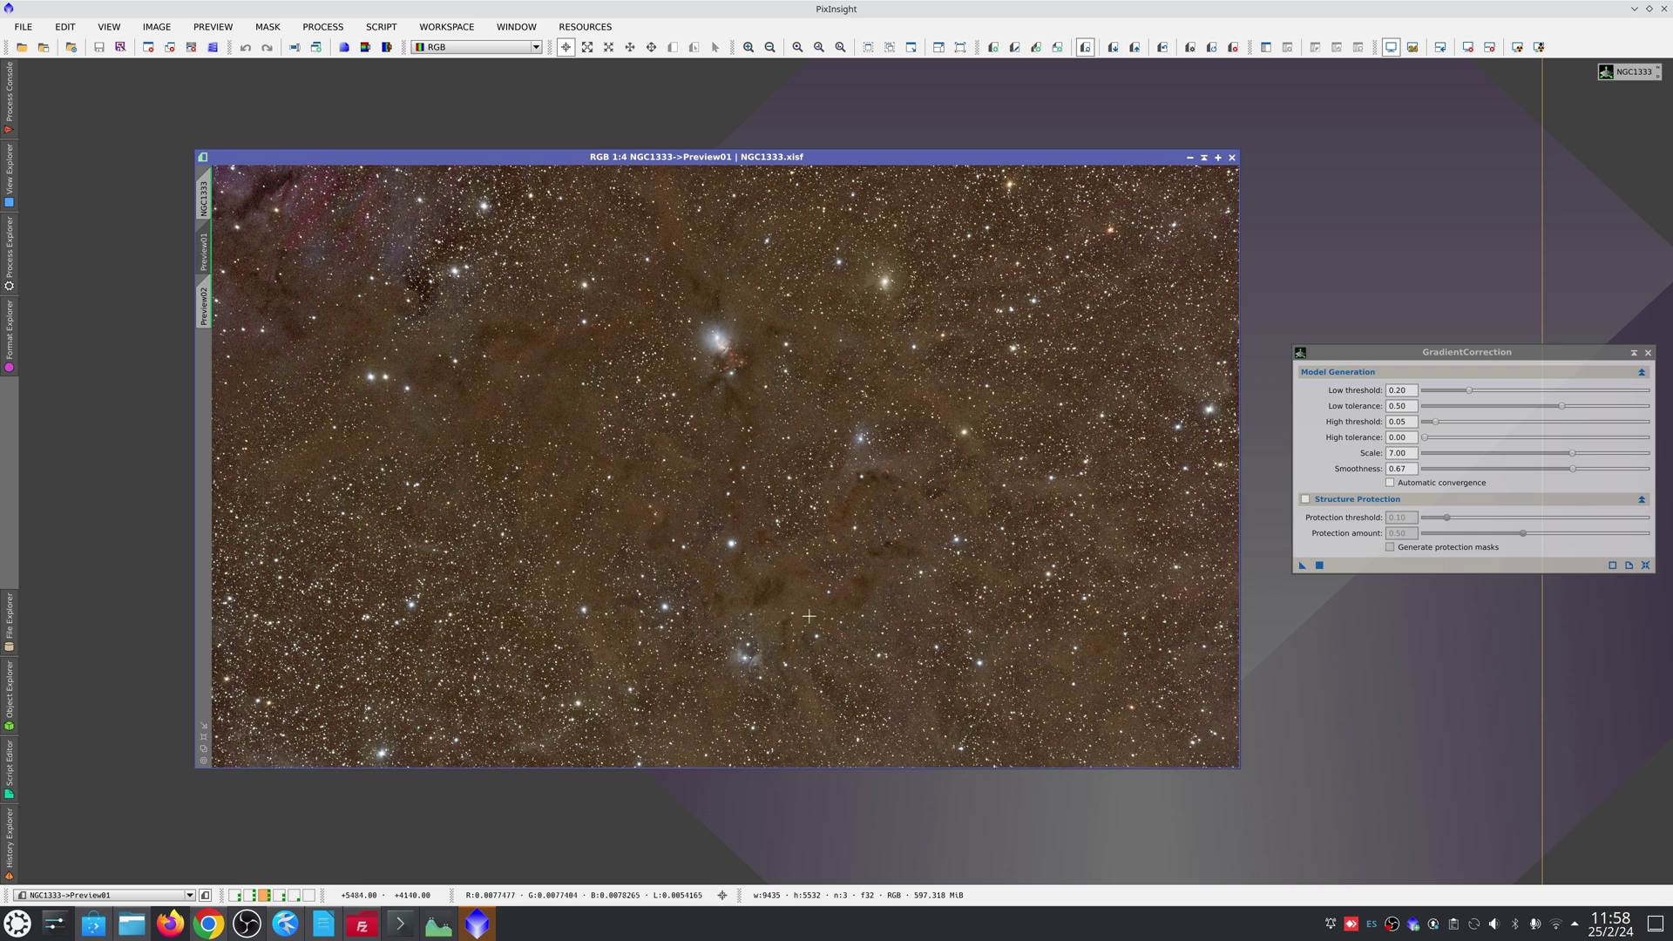
{"action": "key", "text": "ctrl+Page_Down"}
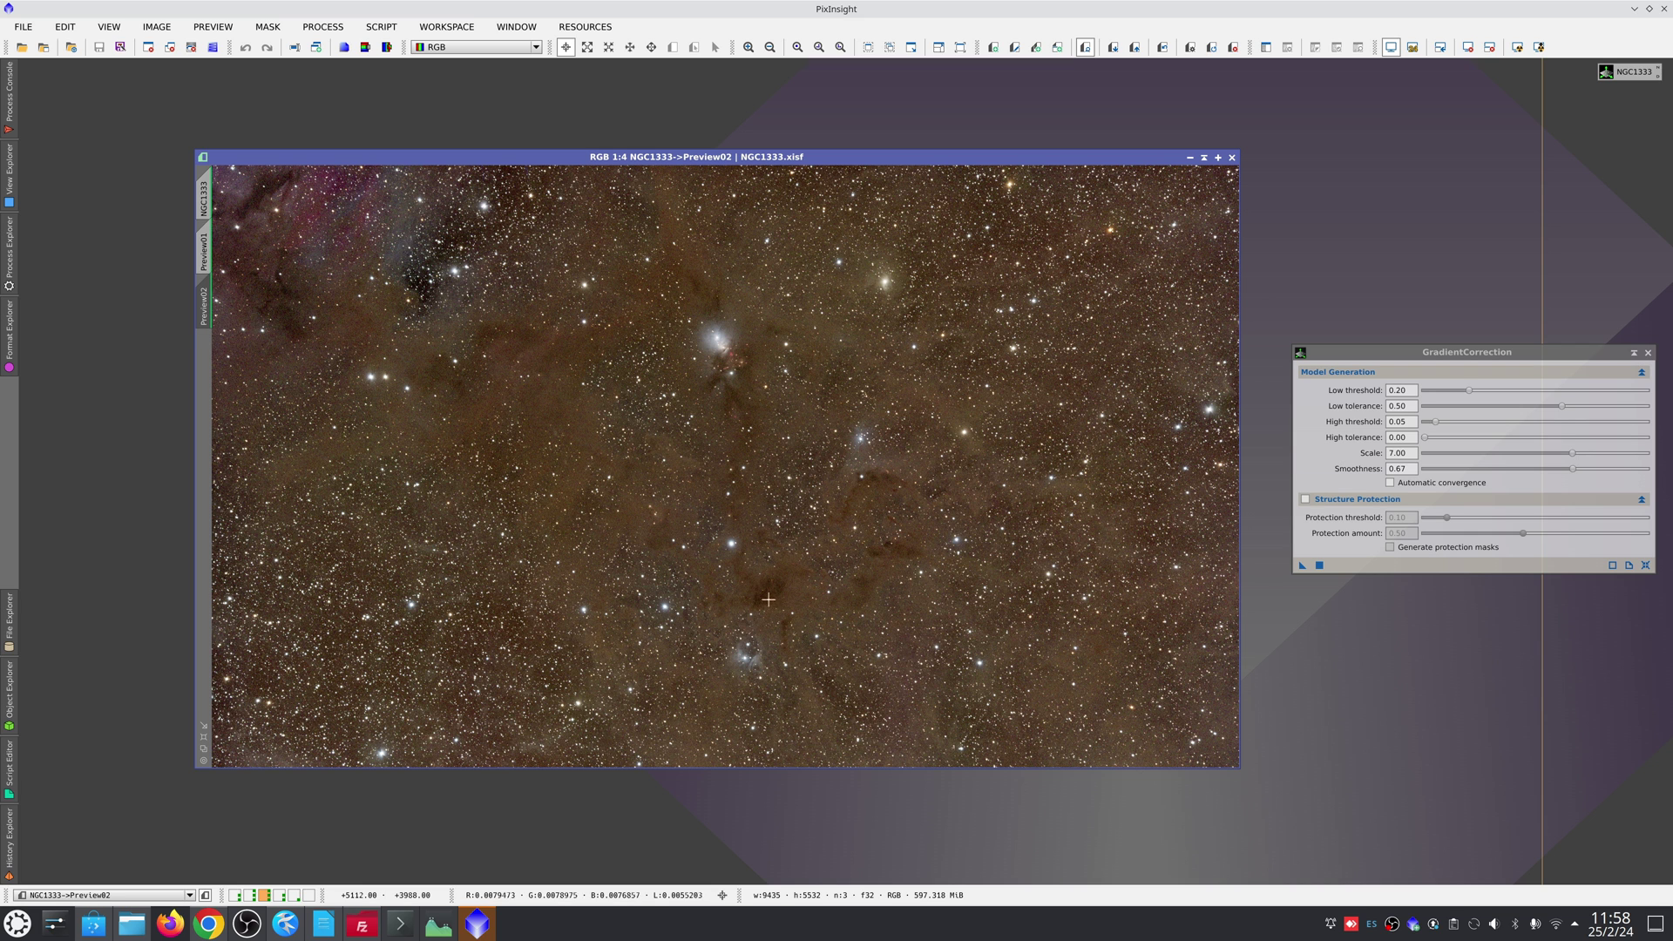
{"action": "key", "text": "ctrl+Page_Up"}
{"action": "key", "text": "ctrl+Page_Down"}
{"action": "key", "text": "ctrl+Page_Up"}
{"action": "key", "text": "ctrl+Page_Down"}
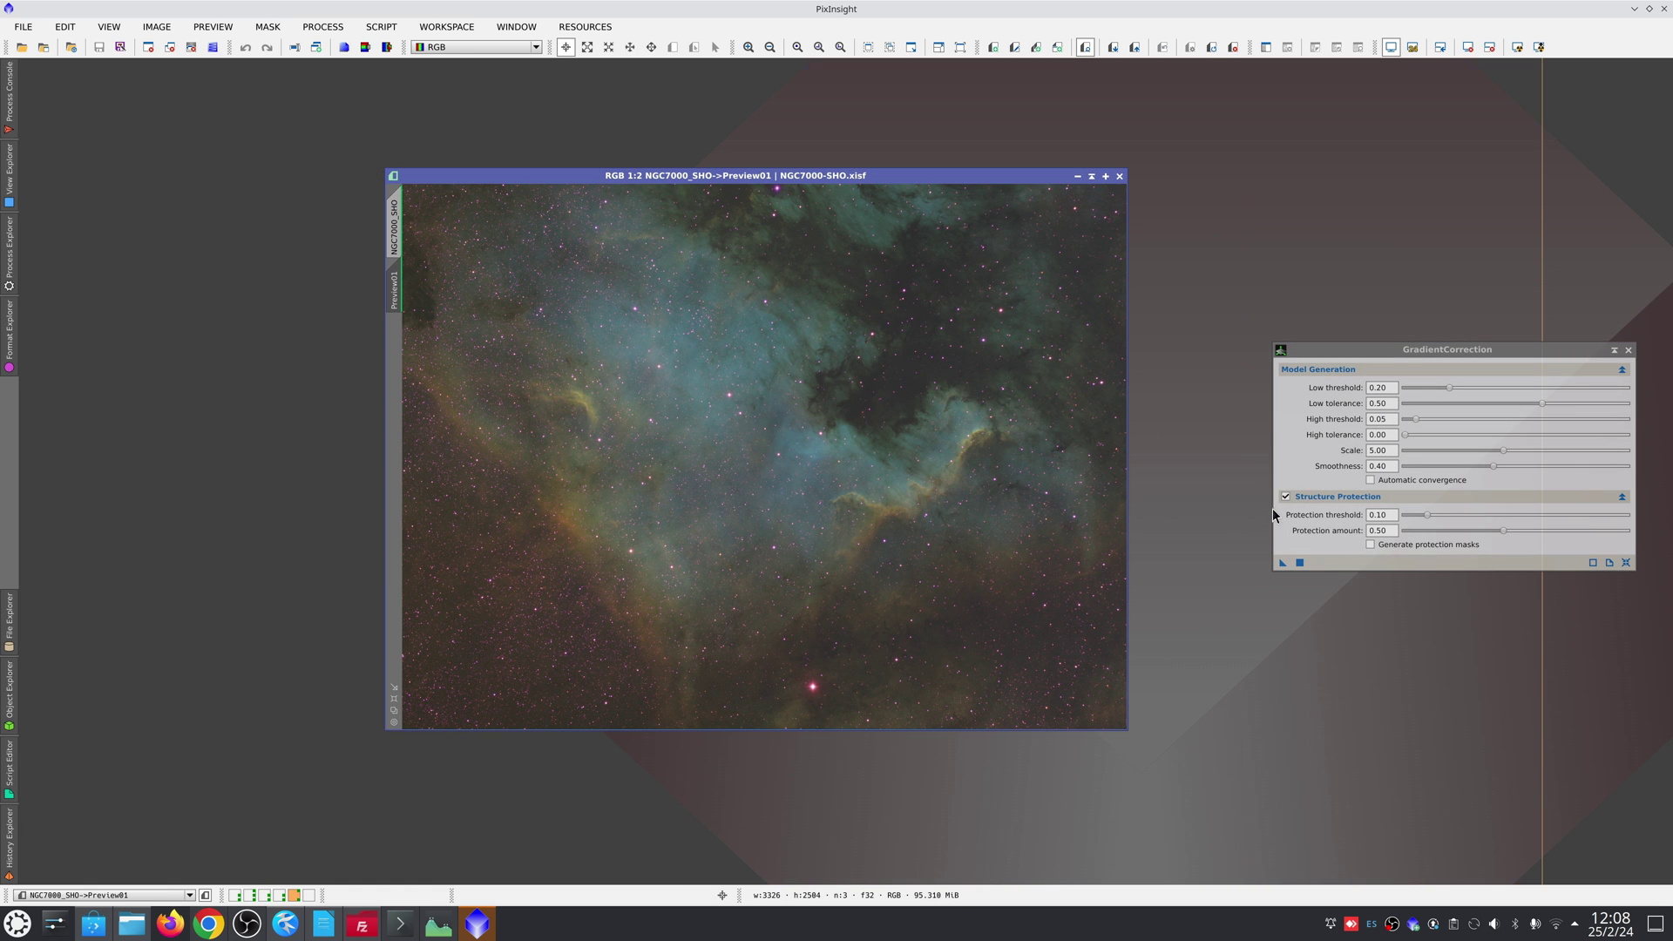
Step: Apply GradientCorrection with default settings and structure protection to NGC7000_SHO Preview01
{"action": "left_click_drag", "start_coordinate": [1282, 562], "coordinate": [979, 545]}
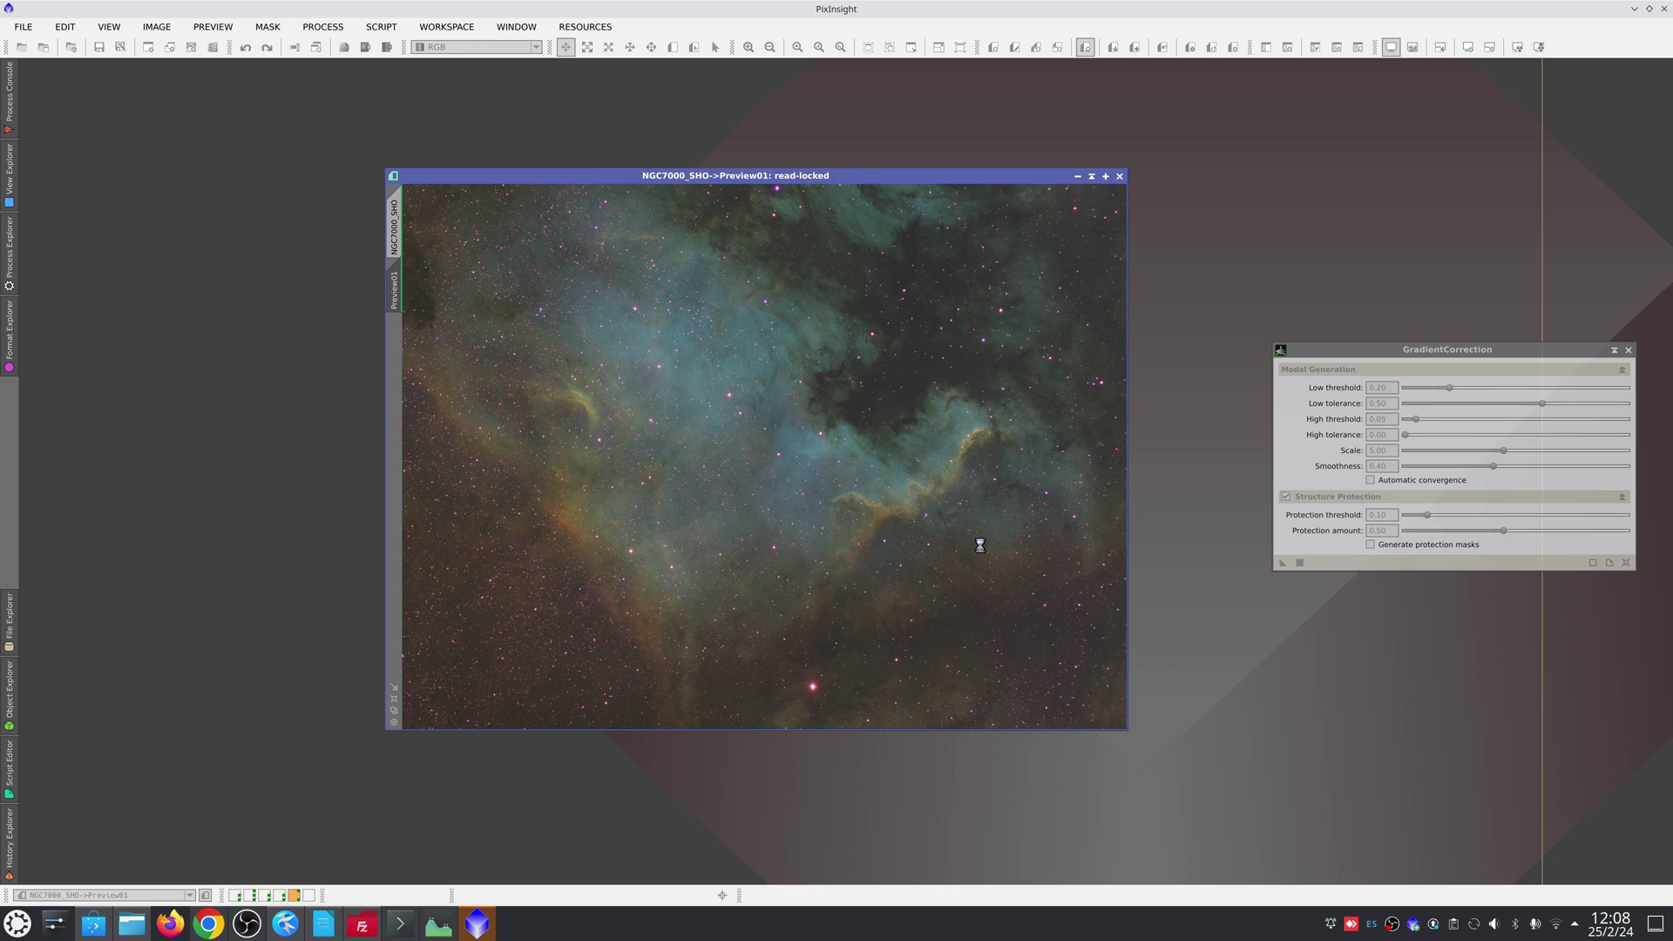